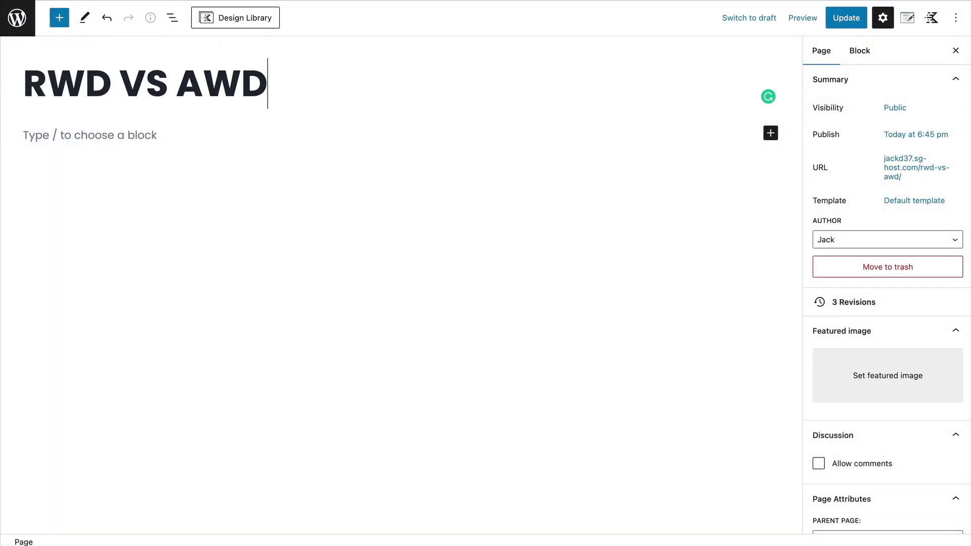
Insert a one-column Kadence row containing a Spacer set to 500px
click(770, 133)
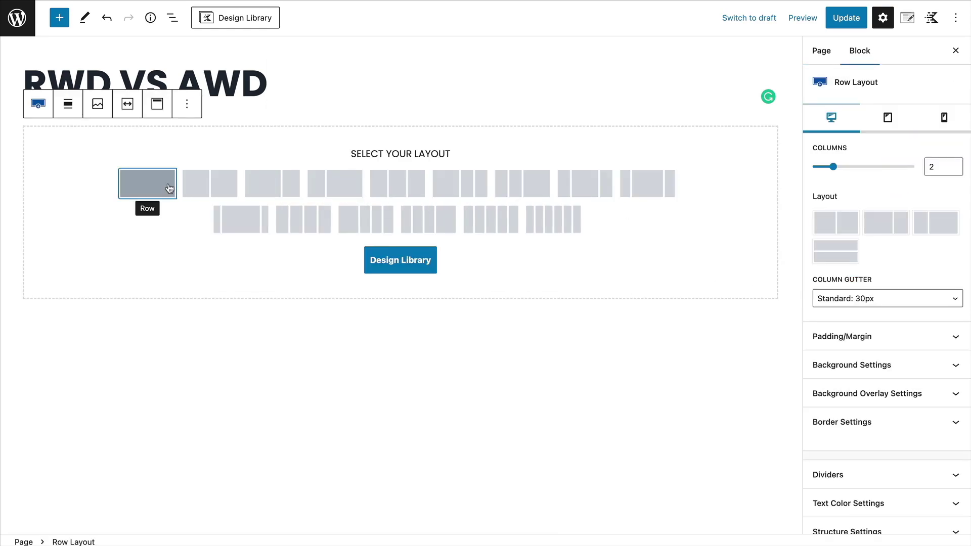
click(167, 188)
click(402, 157)
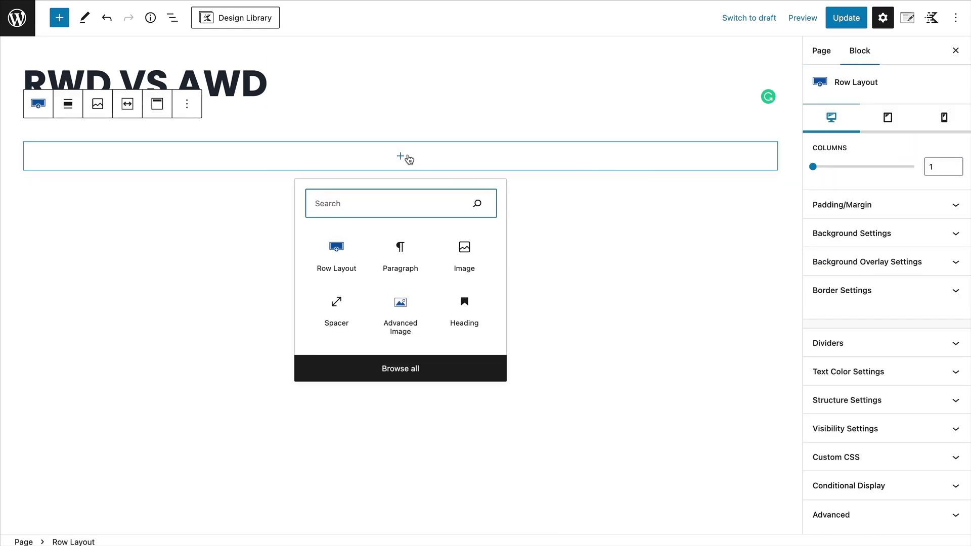
text(spacer)
click(336, 252)
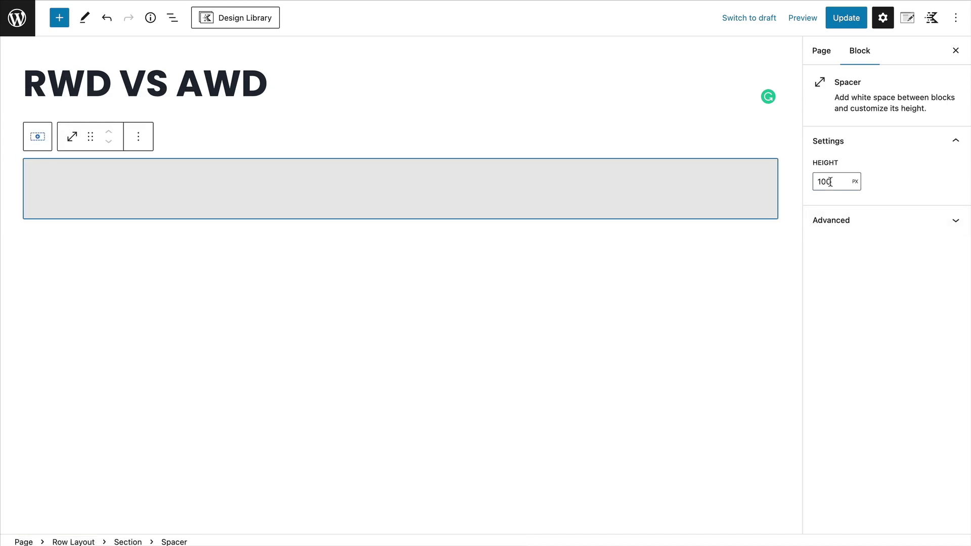
click(830, 182)
text(500)
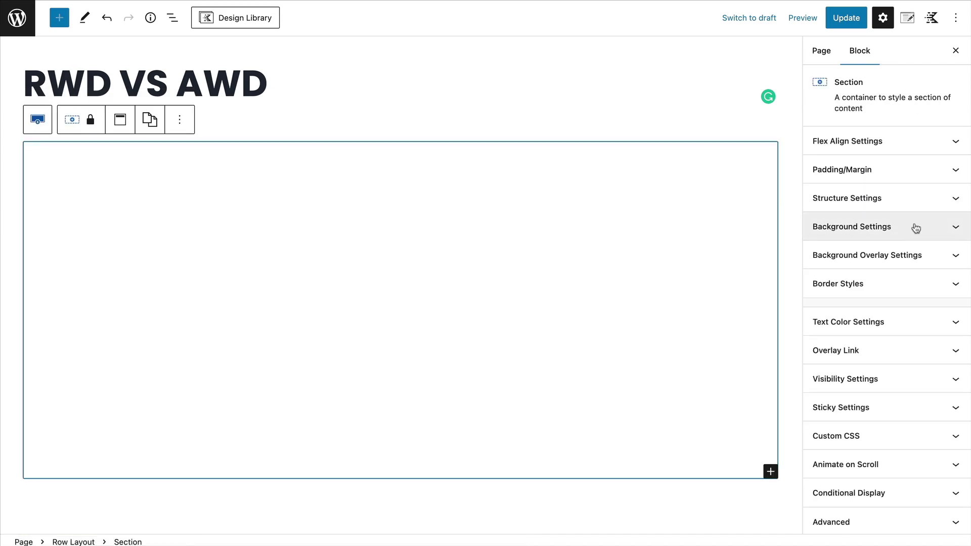
Set the iMac Pro Mockup image as the row's background, then select the whole row
click(913, 225)
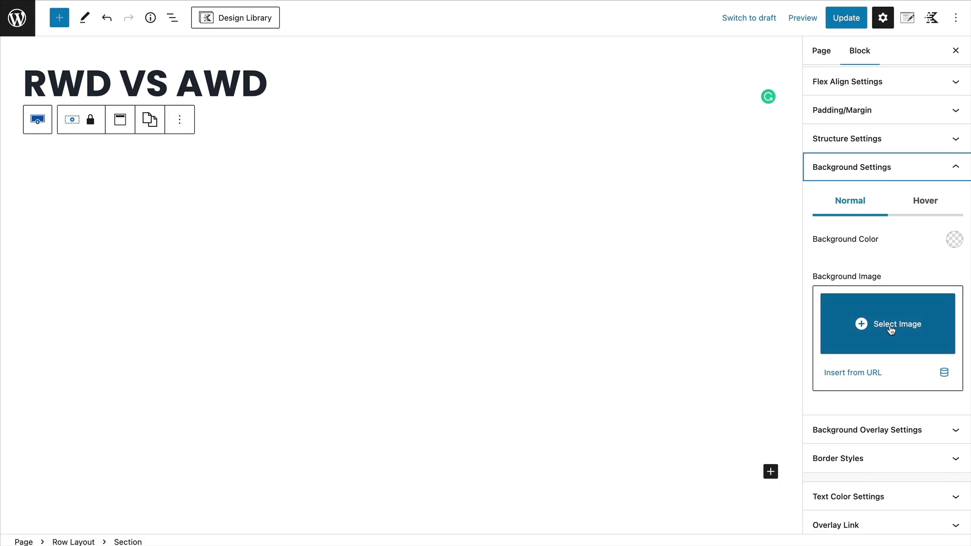
click(885, 331)
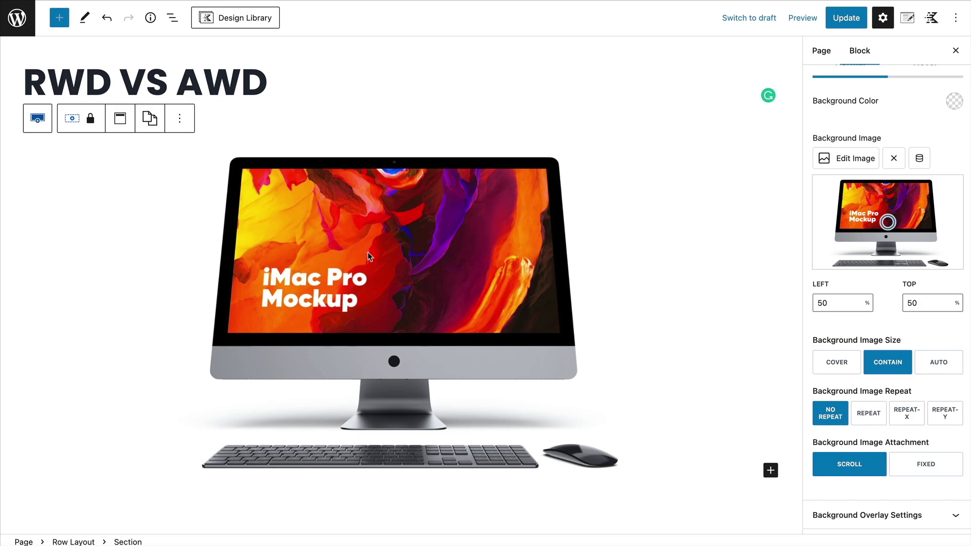
click(655, 436)
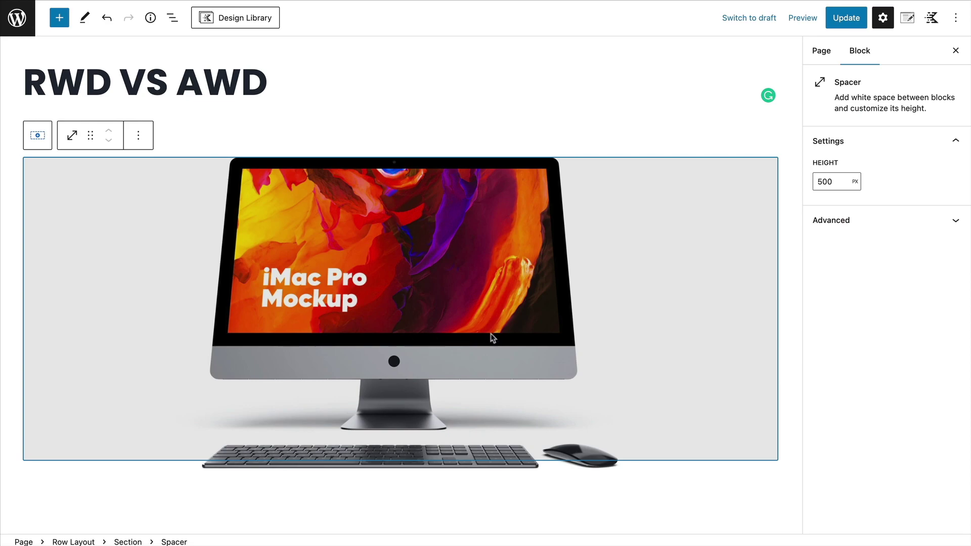
click(562, 144)
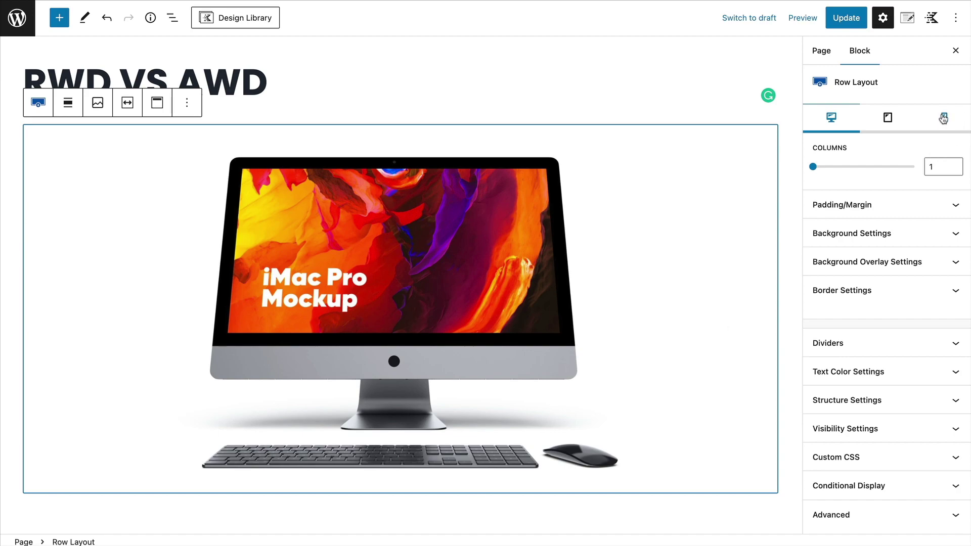
click(803, 18)
click(740, 96)
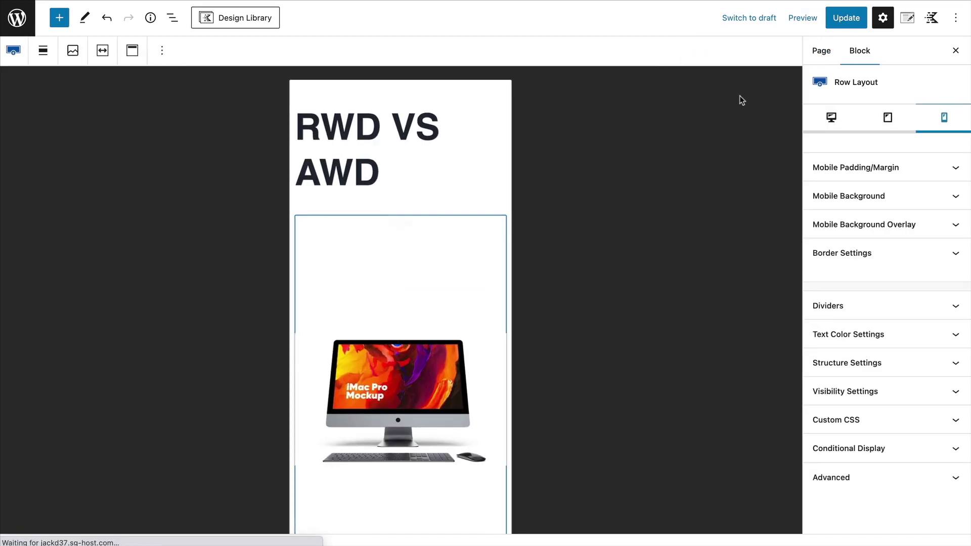
scroll(433, 394, down, 3)
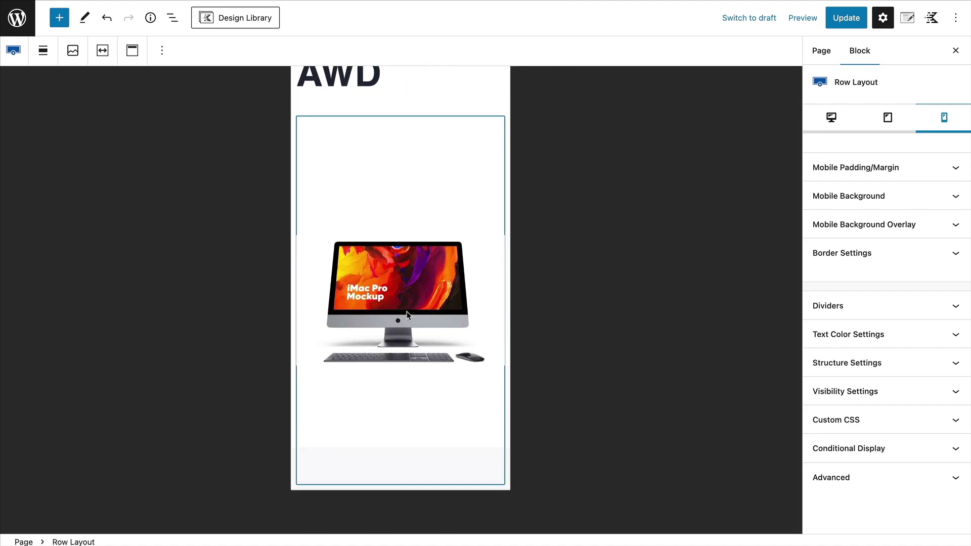
scroll(569, 358, up, 2)
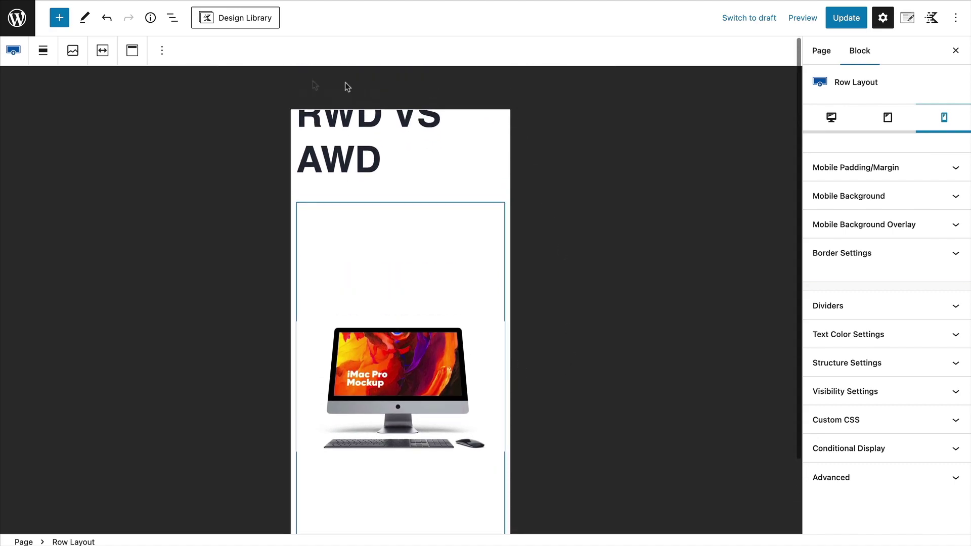
scroll(288, 325, down, 2)
scroll(548, 271, up, 2)
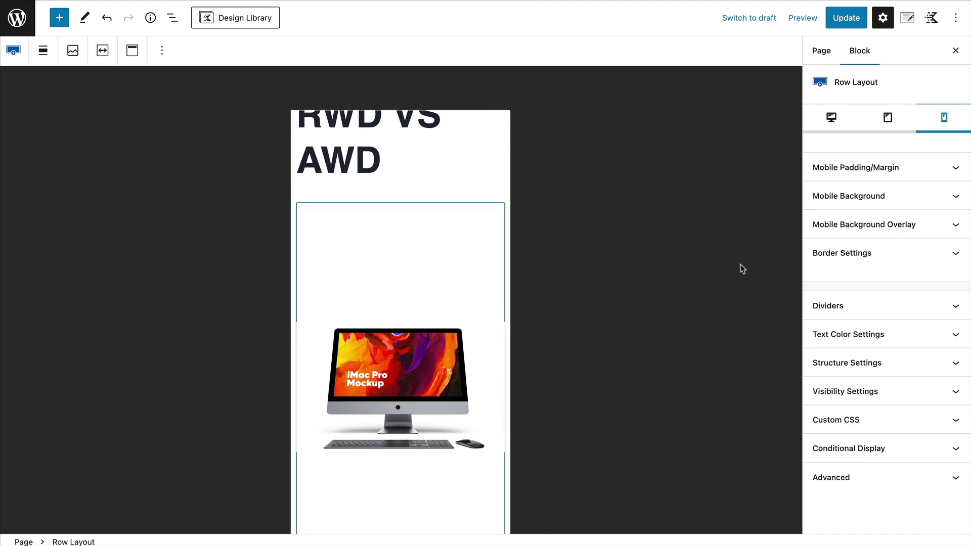
click(796, 20)
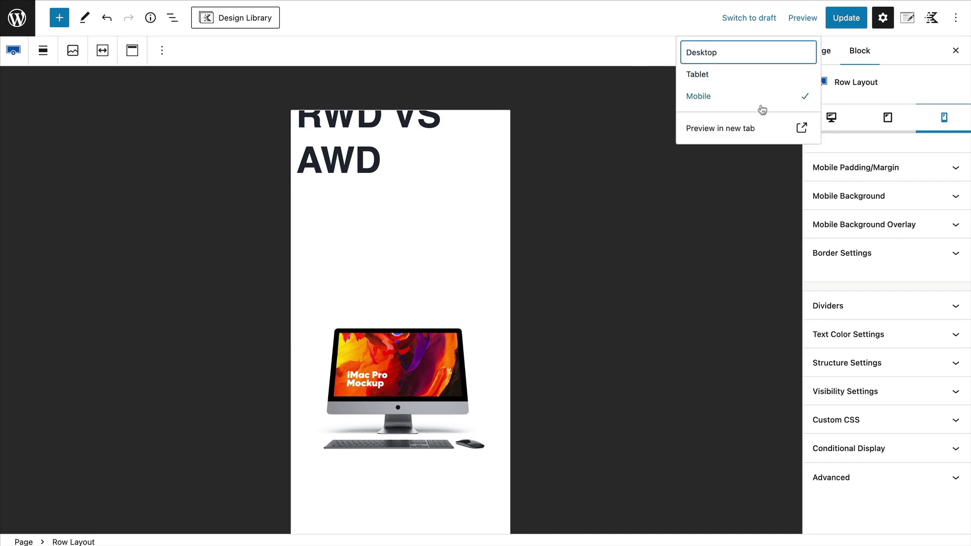
click(733, 63)
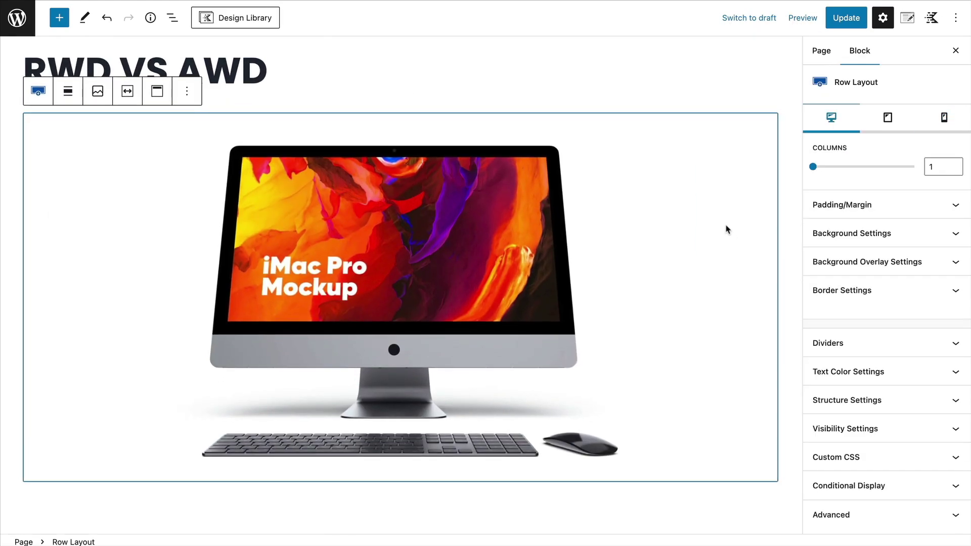
Duplicate the iMac row layout block
click(447, 109)
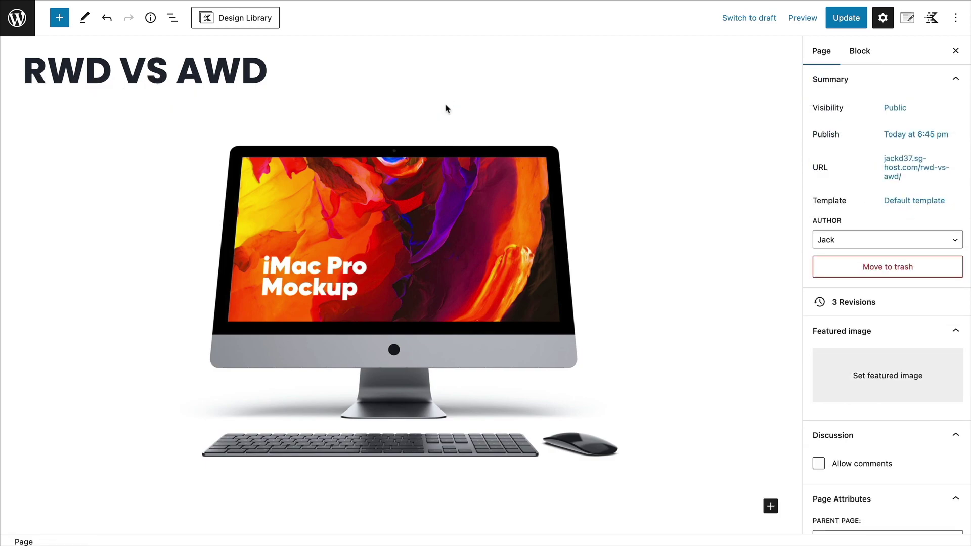
click(440, 130)
click(187, 91)
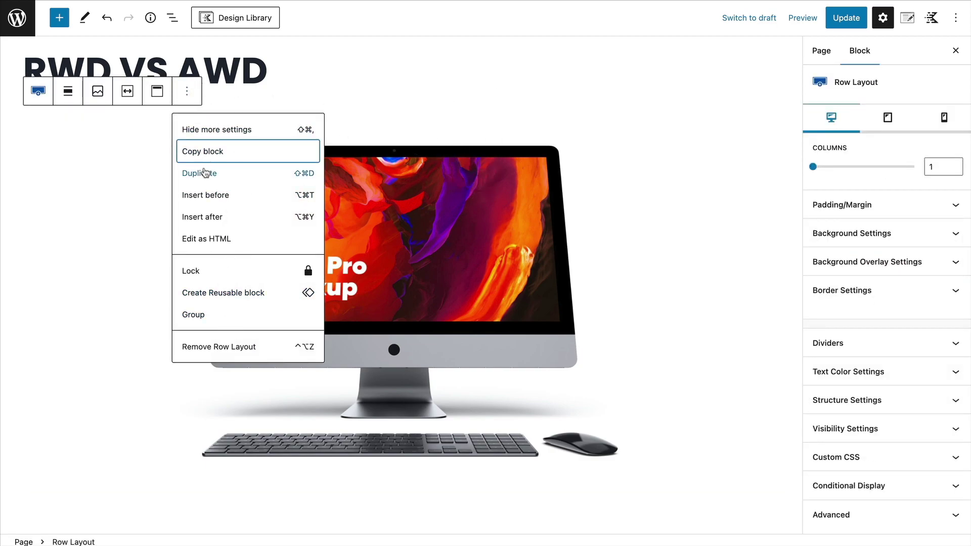
click(204, 171)
scroll(486, 169, up, 5)
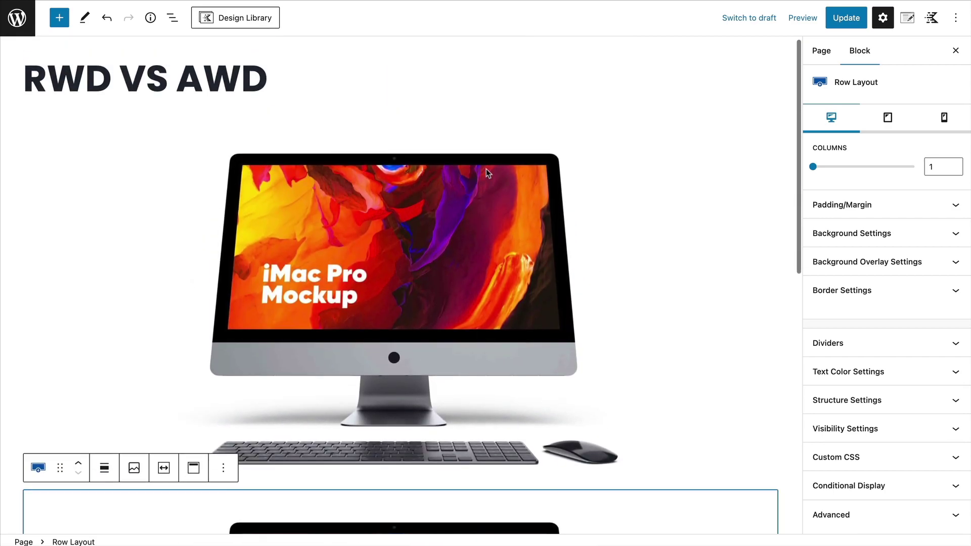
scroll(665, 256, down, 3)
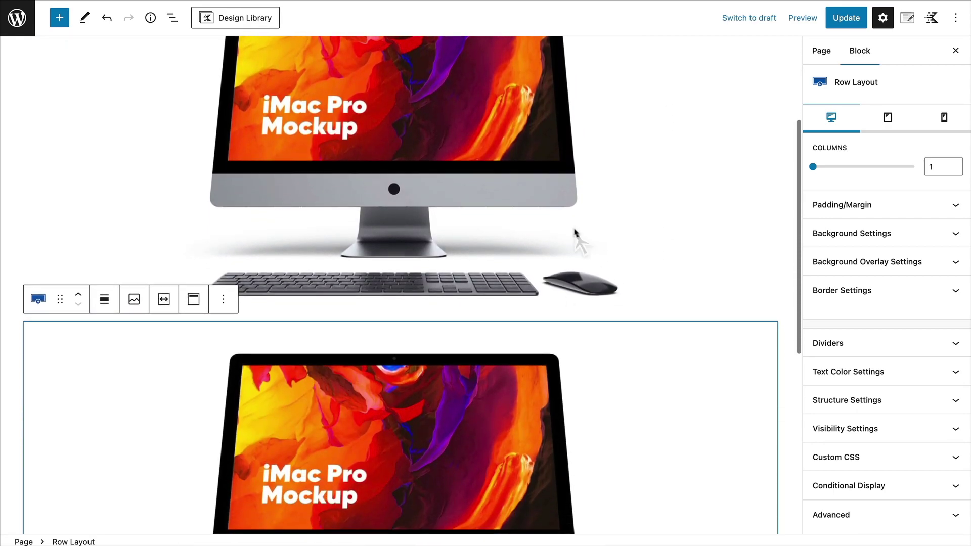
scroll(570, 243, up, 3)
Hide the top iMac row on desktop and tablet, and the duplicate row on mobile
click(328, 138)
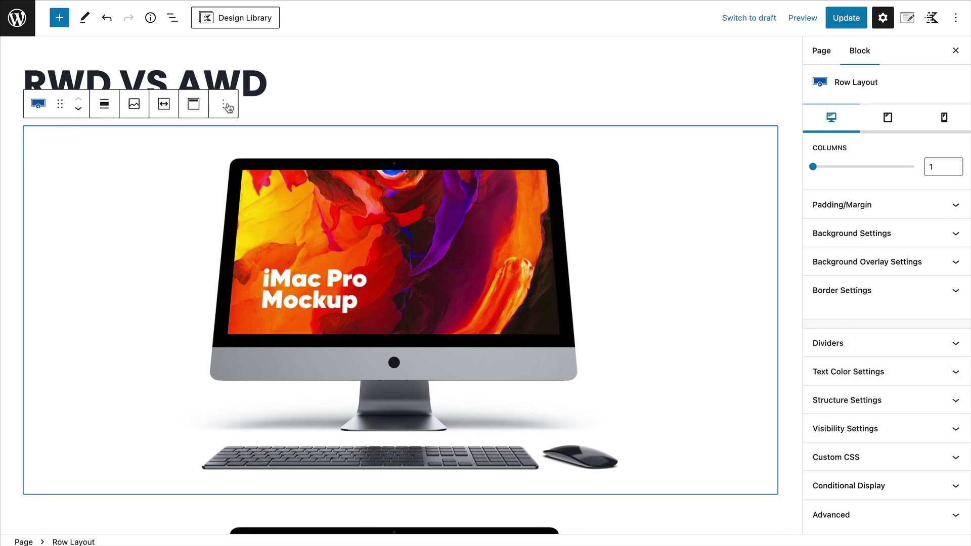
scroll(414, 134, down, 1)
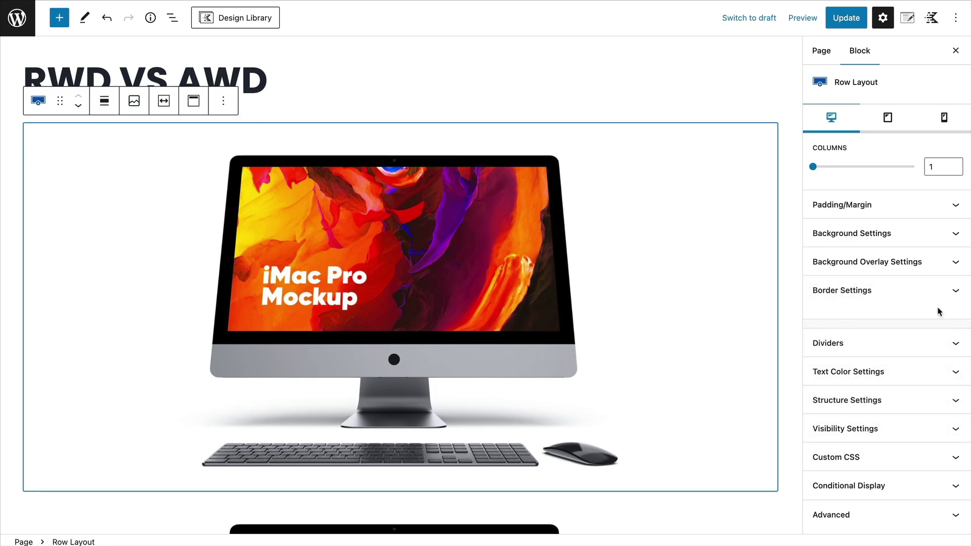
click(860, 428)
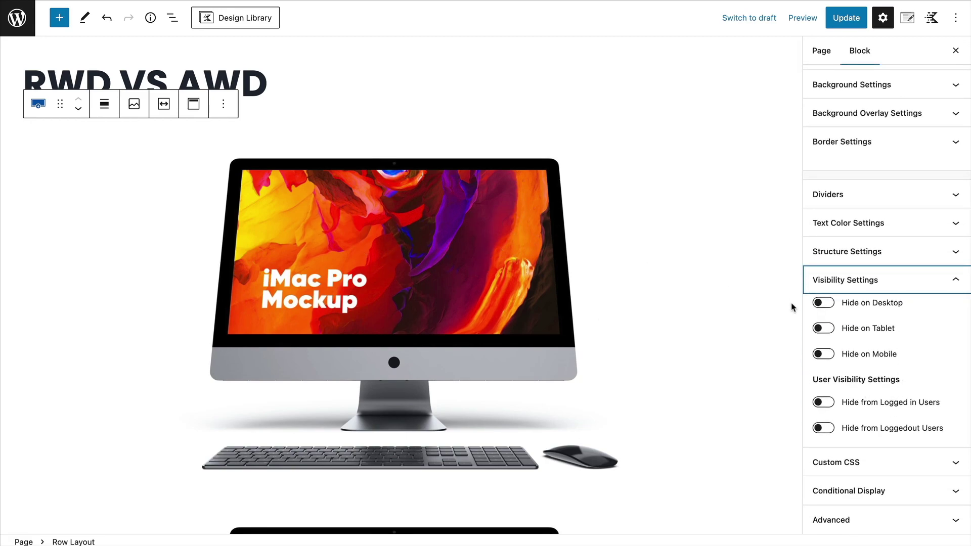
click(823, 302)
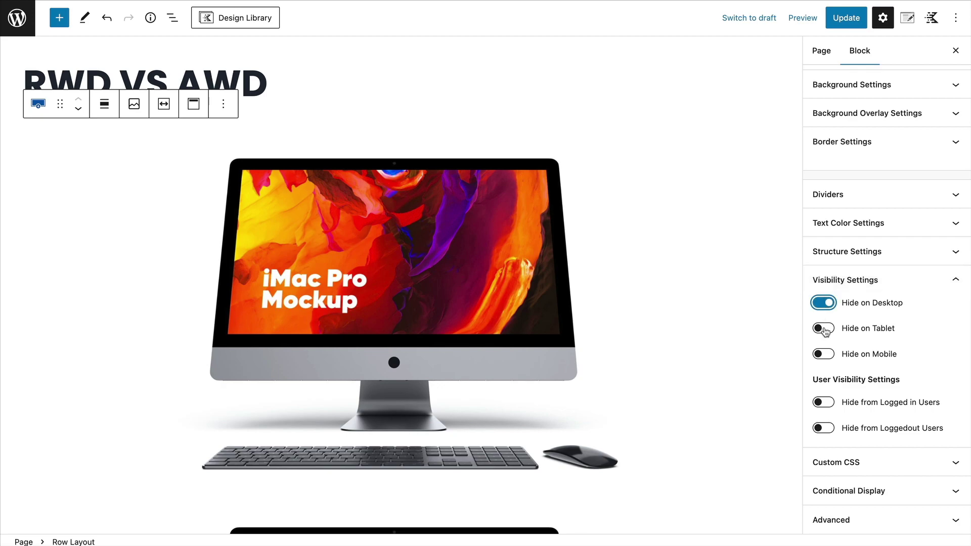
scroll(351, 240, down, 5)
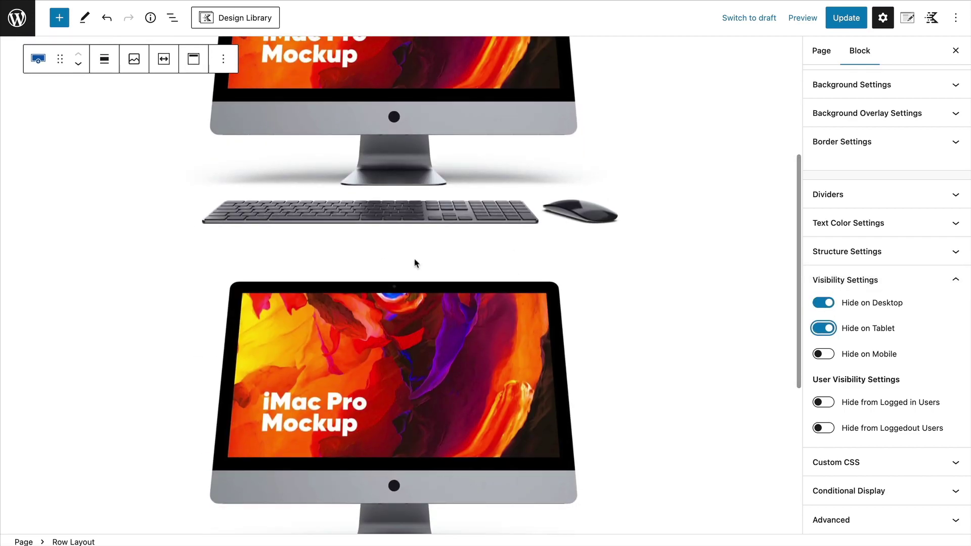
click(475, 245)
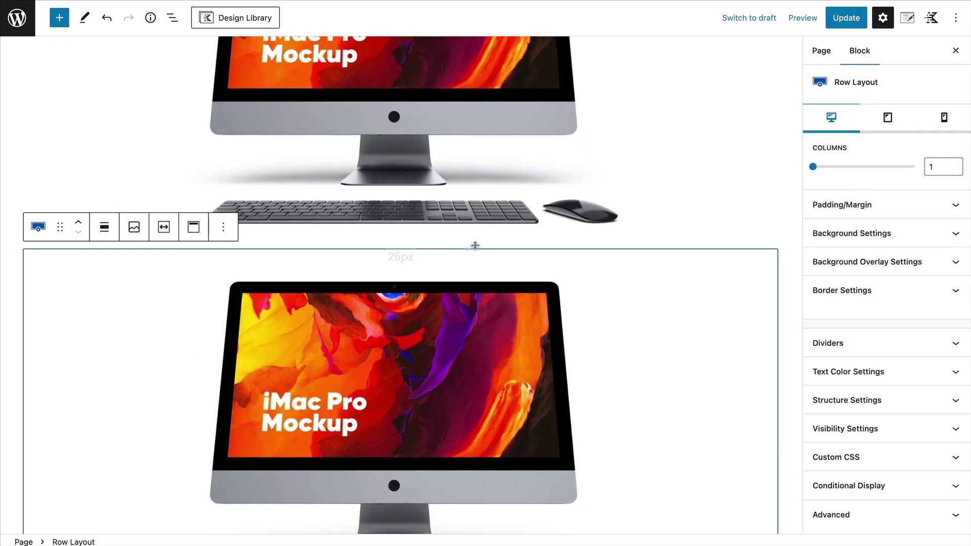
click(918, 428)
click(823, 389)
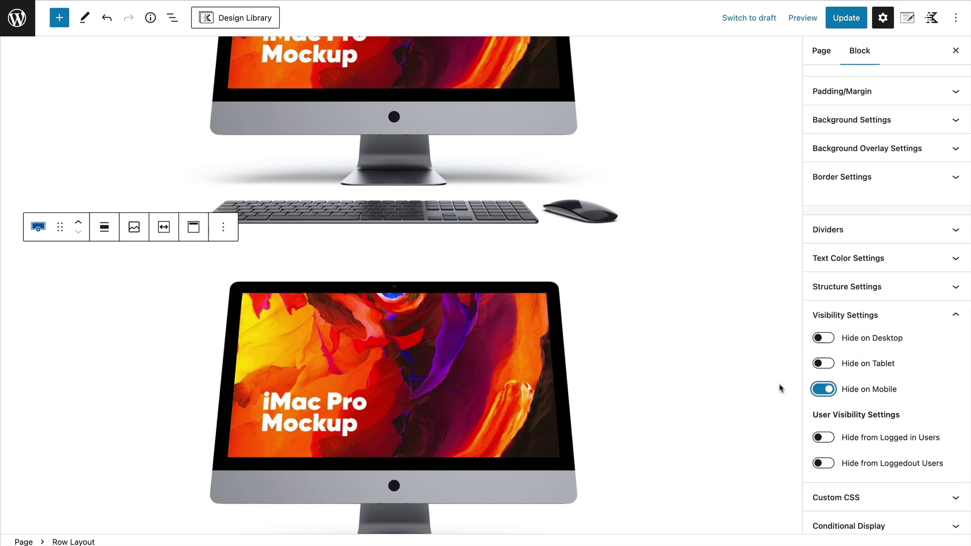
scroll(607, 416, up, 5)
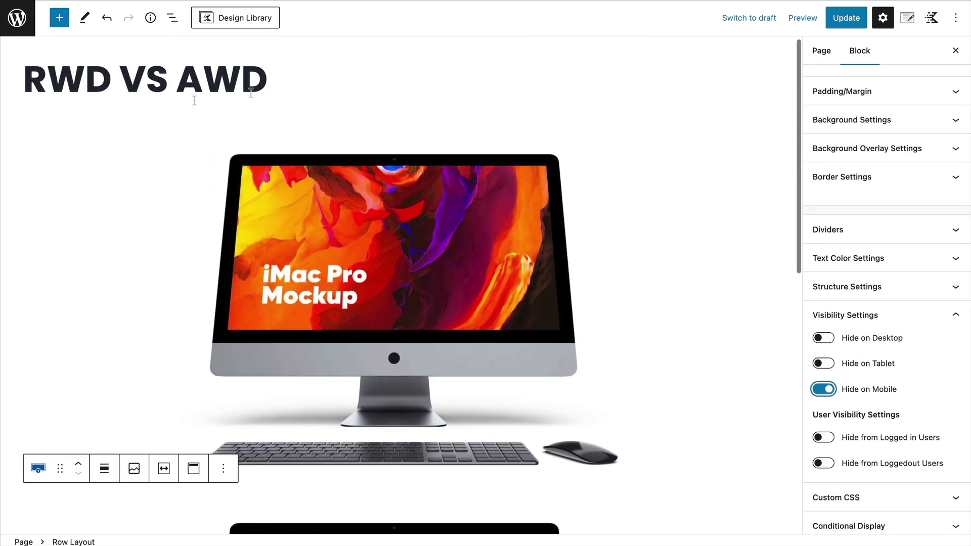
Replace the top section's background with the phone mockup image, sized to Cover
click(399, 292)
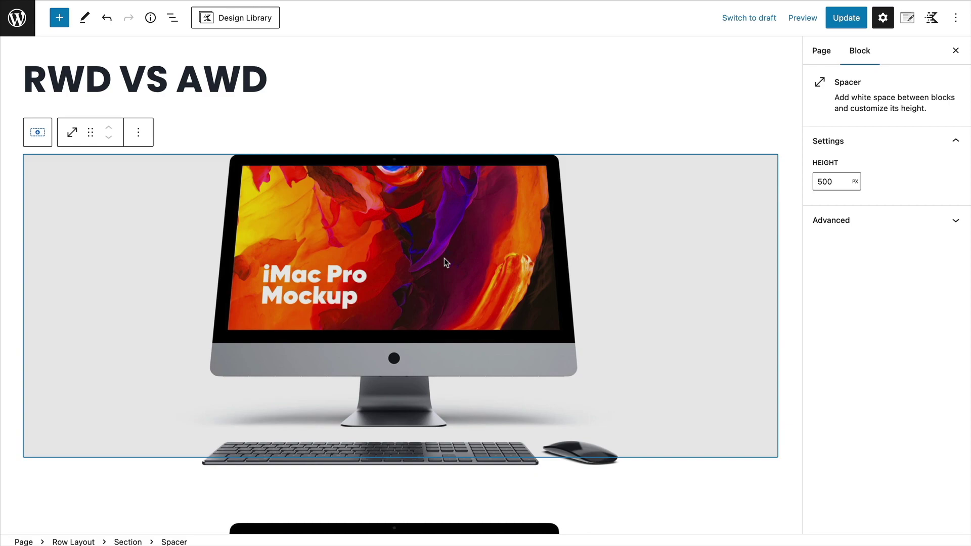
click(445, 152)
scroll(940, 407, down, 2)
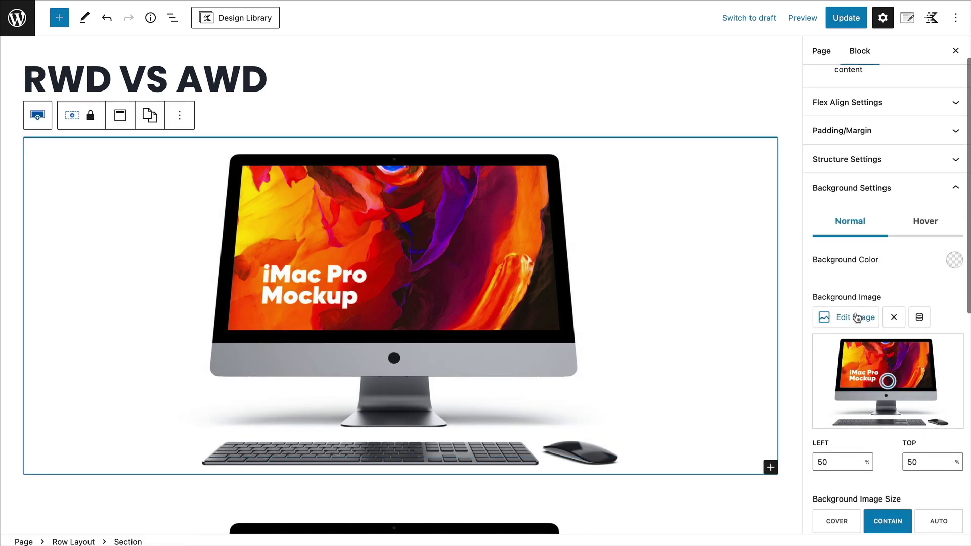
click(863, 317)
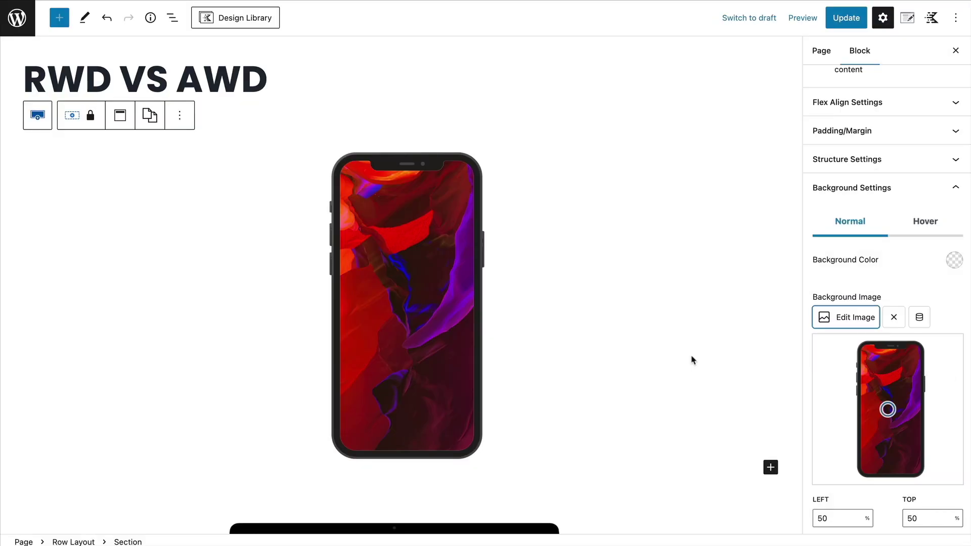
scroll(692, 358, down, 3)
scroll(626, 297, down, 2)
scroll(627, 298, up, 5)
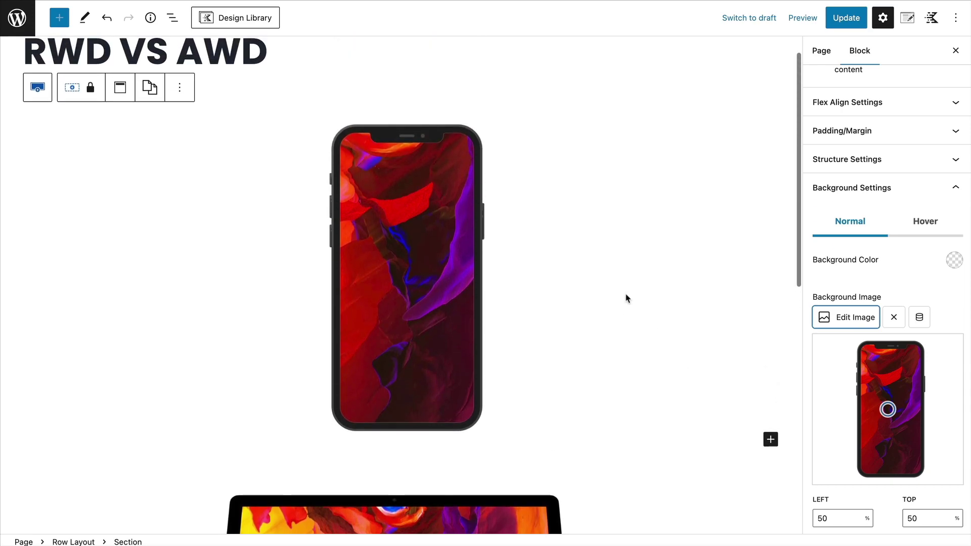
scroll(513, 206, down, 5)
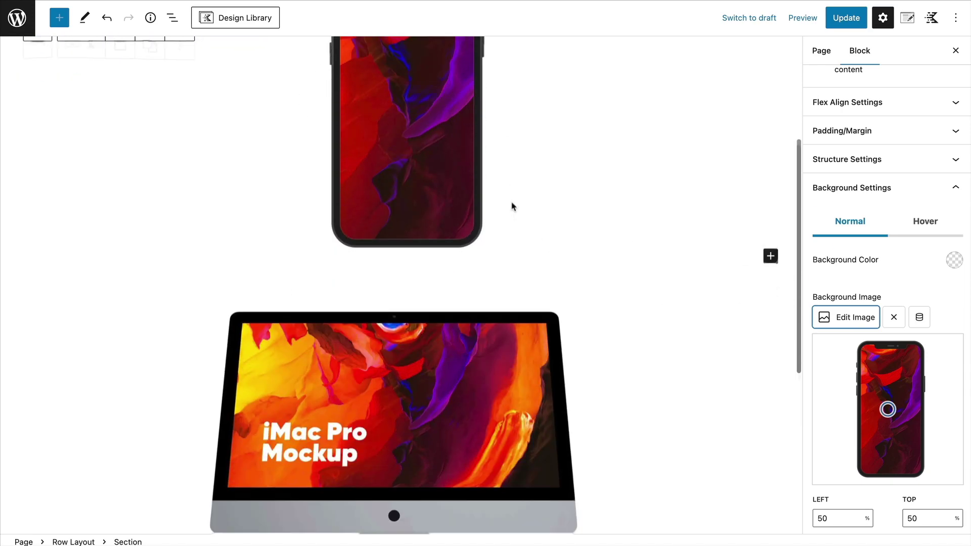
scroll(480, 334, up, 2)
scroll(481, 334, up, 2)
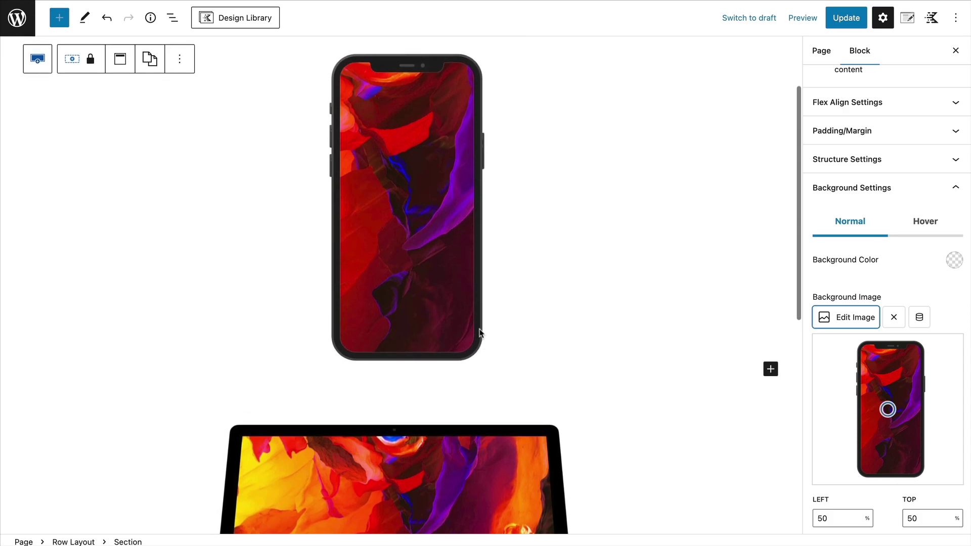
scroll(480, 334, down, 5)
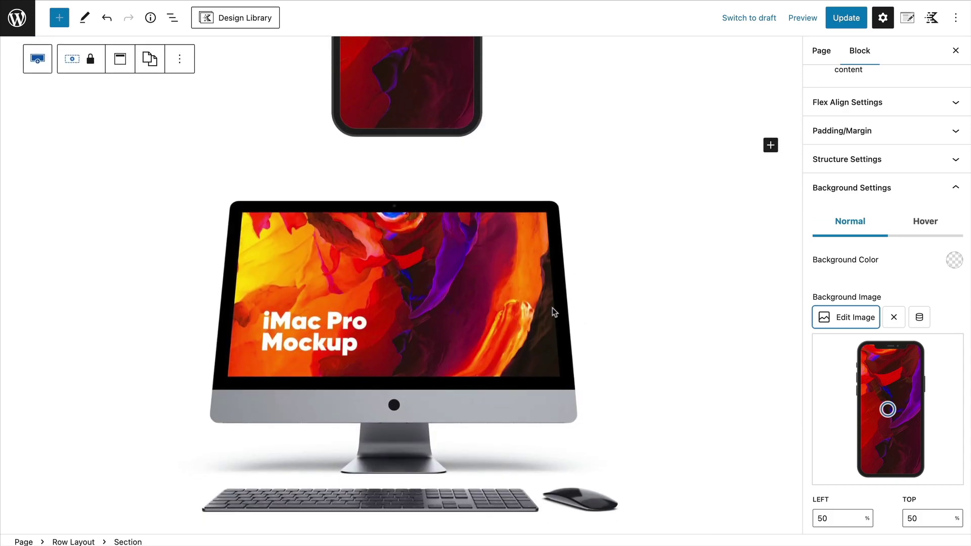
scroll(553, 309, up, 5)
scroll(629, 310, down, 1)
scroll(844, 314, down, 4)
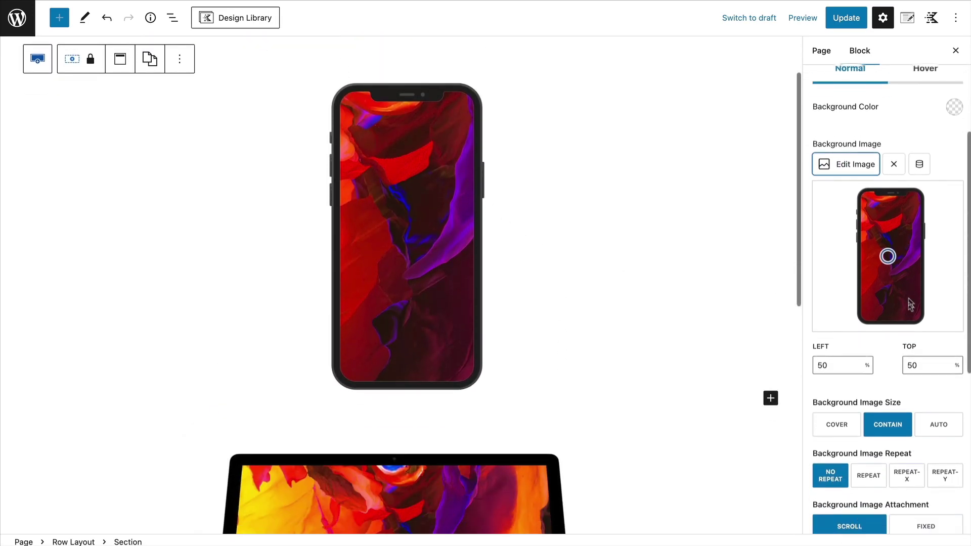
click(853, 422)
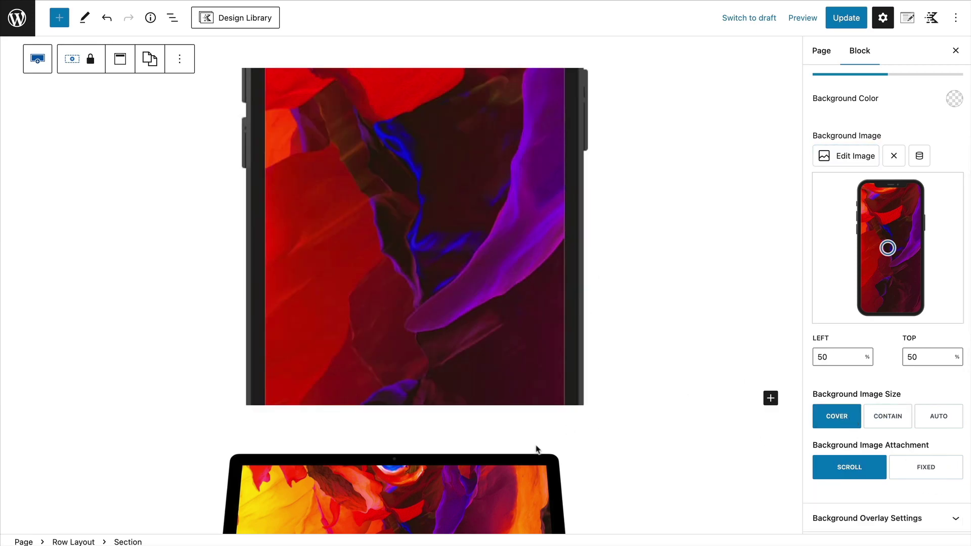
Inspect the background settings of the iMac section below
click(537, 445)
scroll(672, 386, down, 3)
click(846, 223)
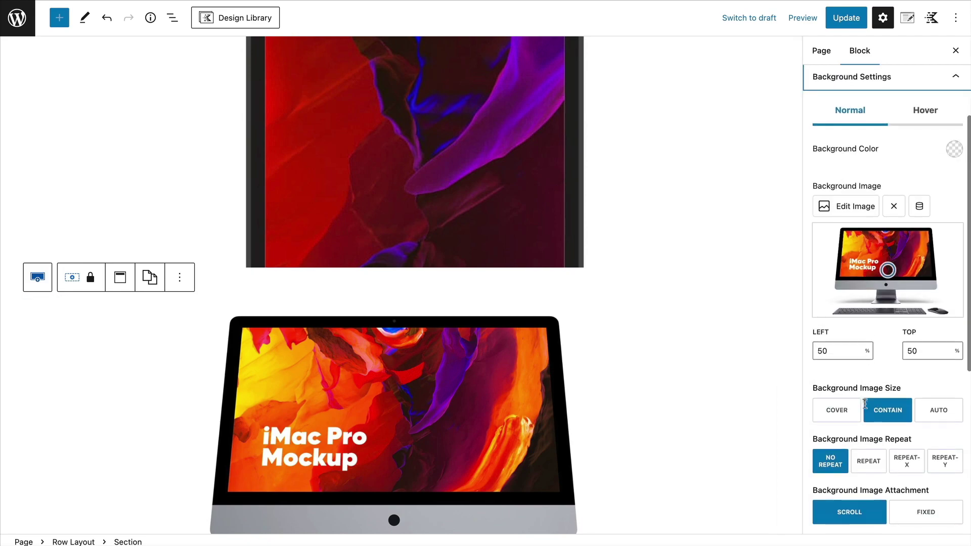
scroll(316, 335, down, 3)
scroll(324, 336, up, 7)
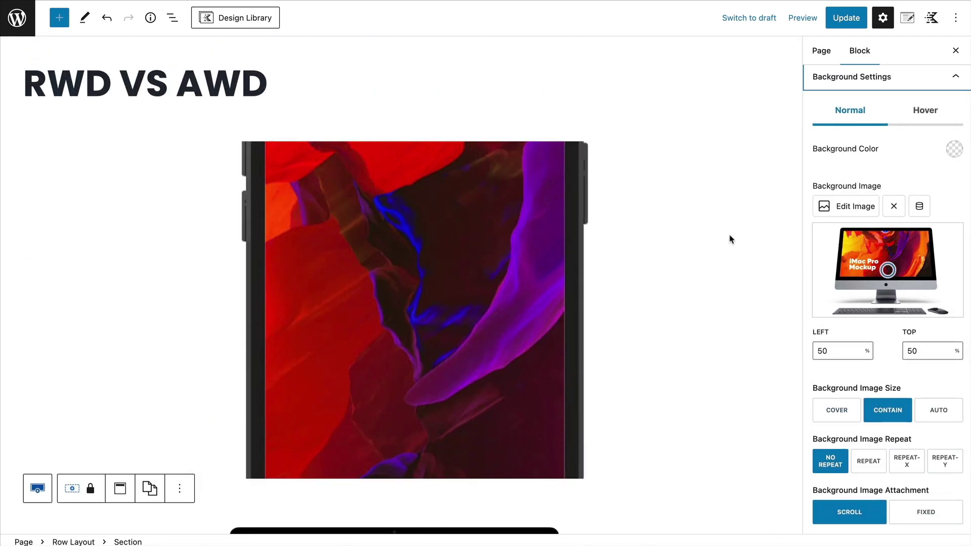
click(803, 21)
Check the page layout at mobile width
click(731, 99)
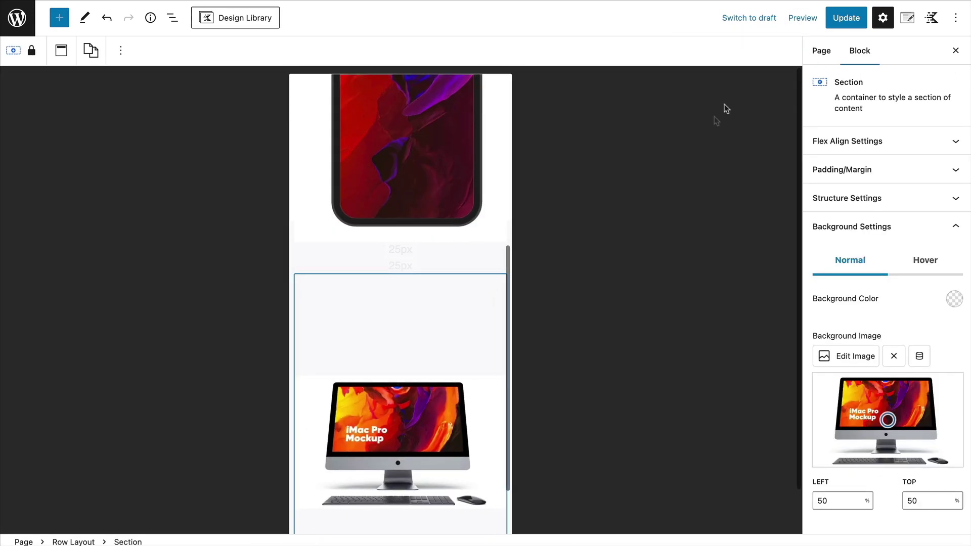
scroll(461, 241, up, 5)
scroll(463, 241, down, 2)
scroll(463, 240, up, 2)
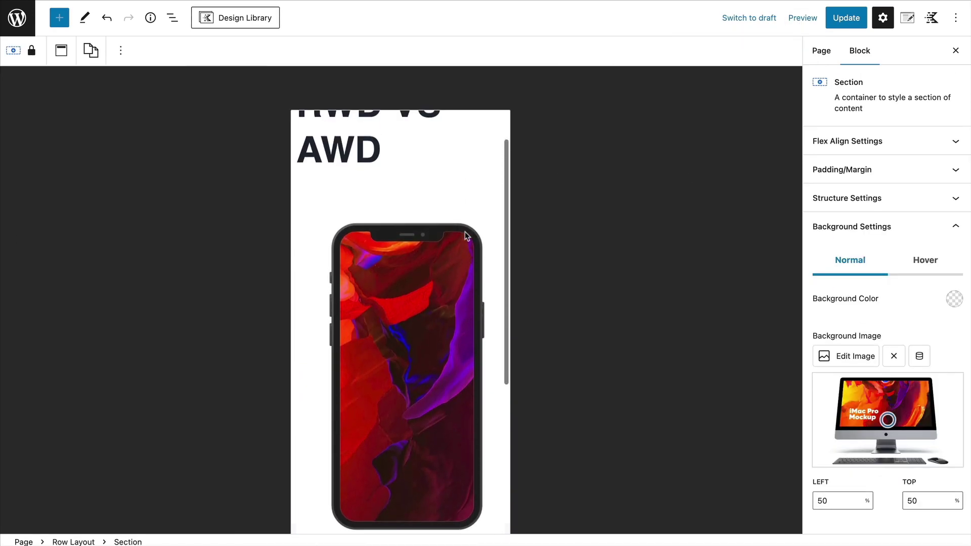
scroll(570, 285, down, 1)
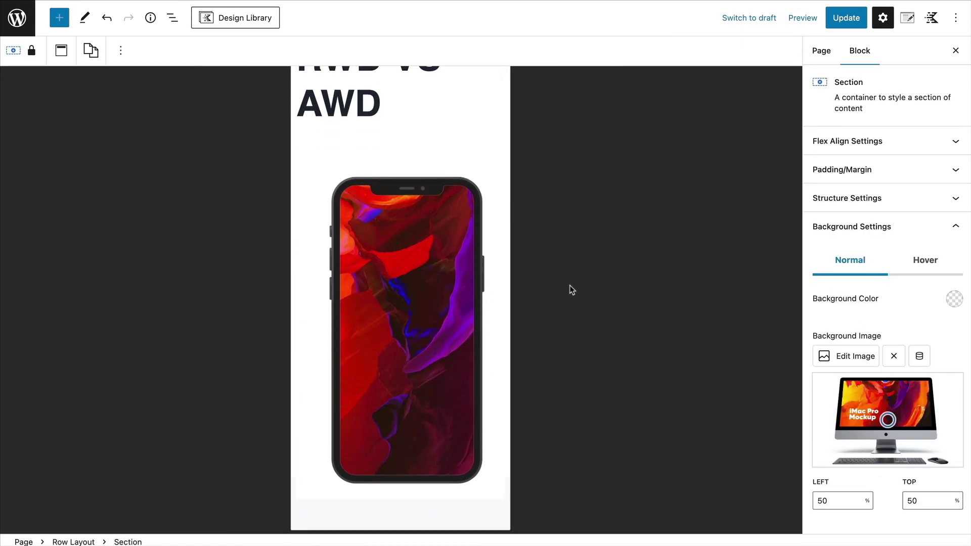
Save the page with Update and open a preview in a new tab
click(841, 19)
click(799, 18)
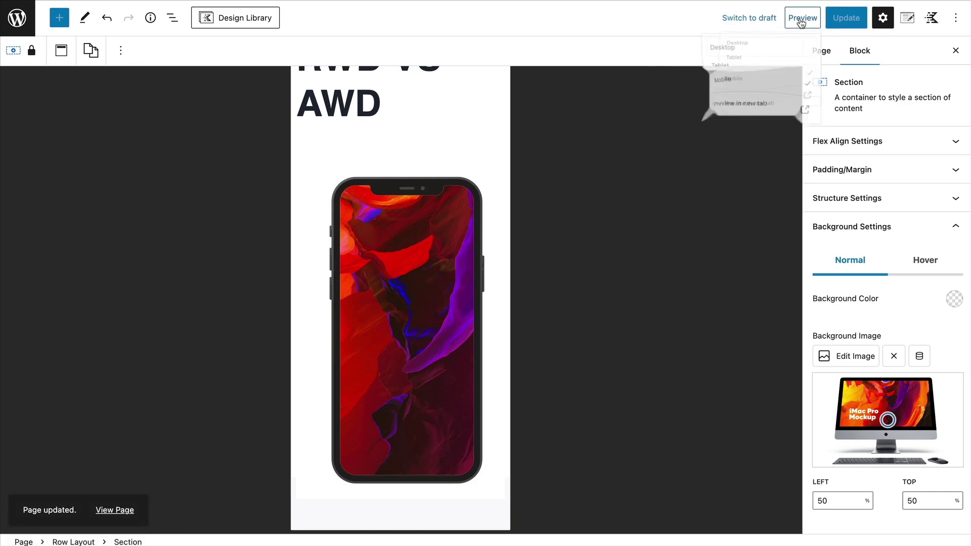
click(718, 129)
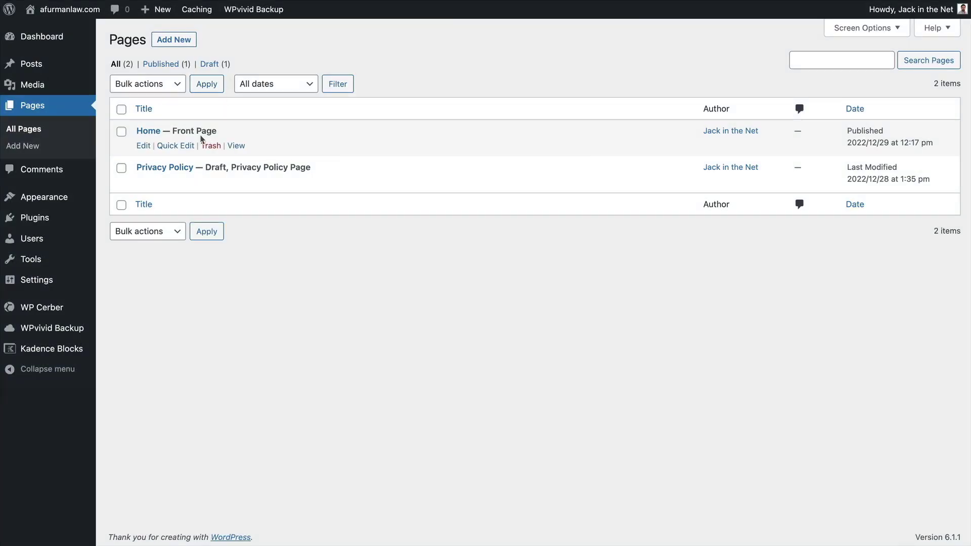
Open the Home page in the editor and look over its sections
click(147, 131)
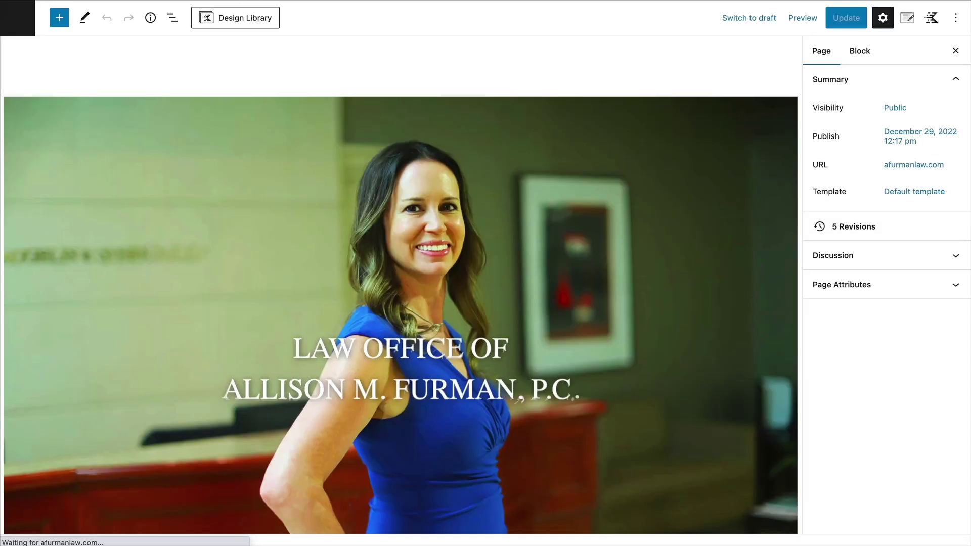
scroll(698, 227, down, 12)
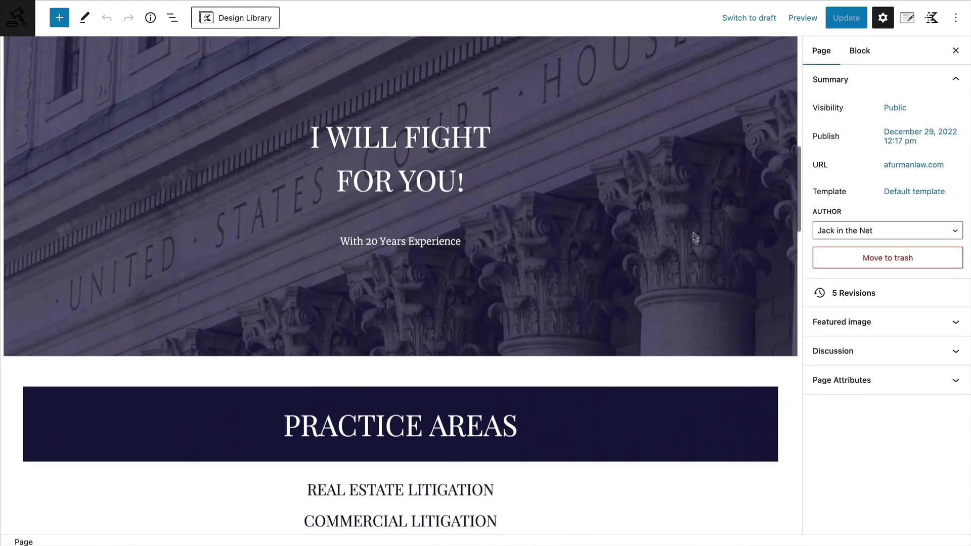
scroll(693, 229, up, 12)
scroll(592, 126, down, 3)
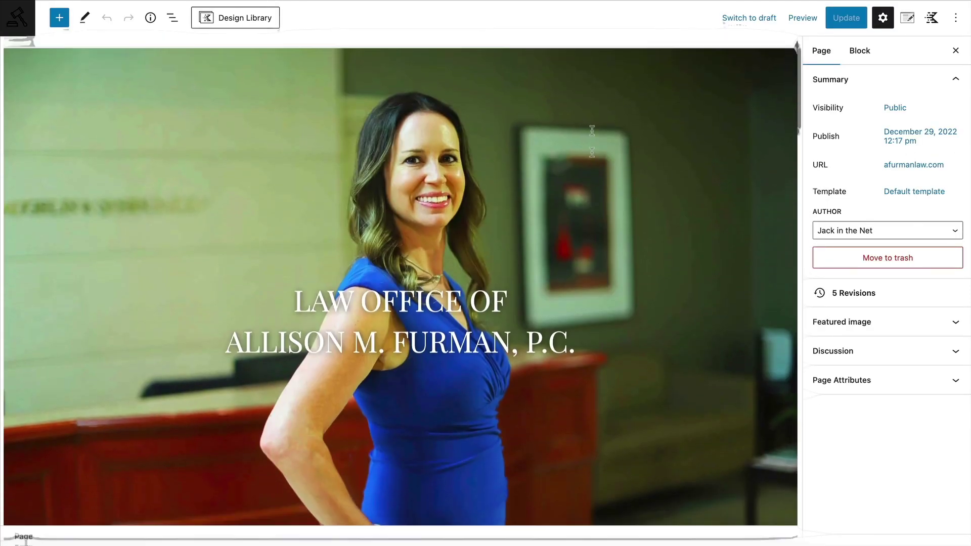
scroll(594, 144, up, 3)
scroll(595, 146, down, 1)
scroll(594, 145, up, 1)
scroll(556, 141, down, 3)
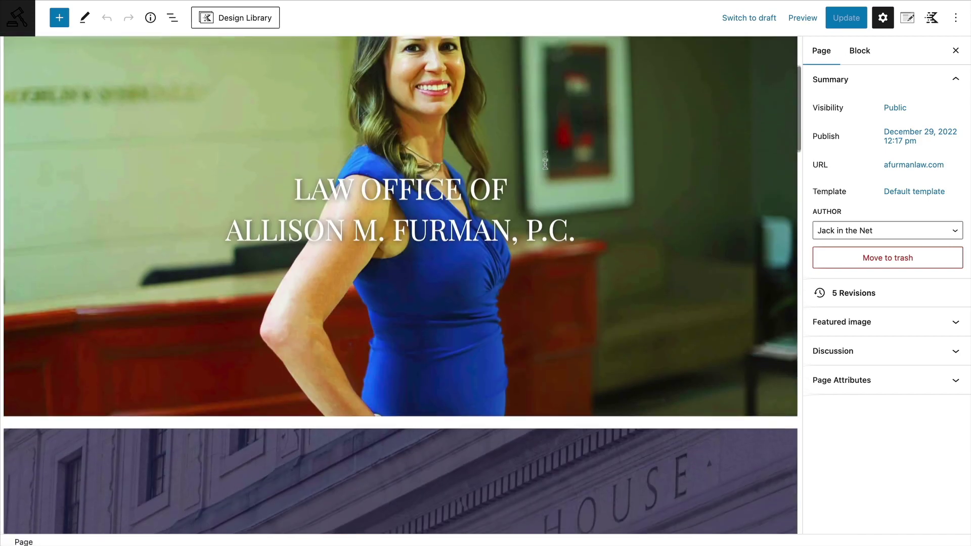
scroll(516, 135, up, 3)
Inspect the Home page at mobile width, then switch back to Desktop preview
click(805, 16)
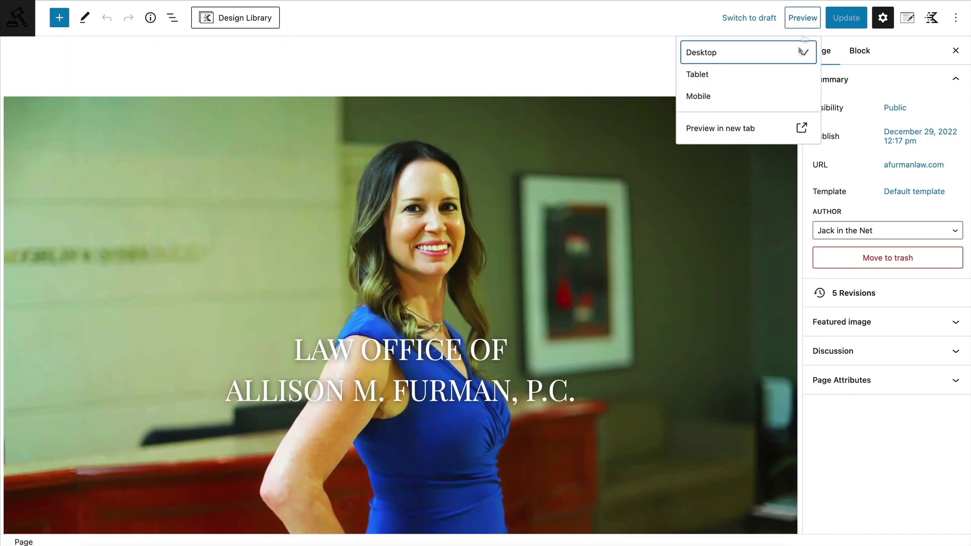
click(729, 98)
scroll(451, 231, down, 5)
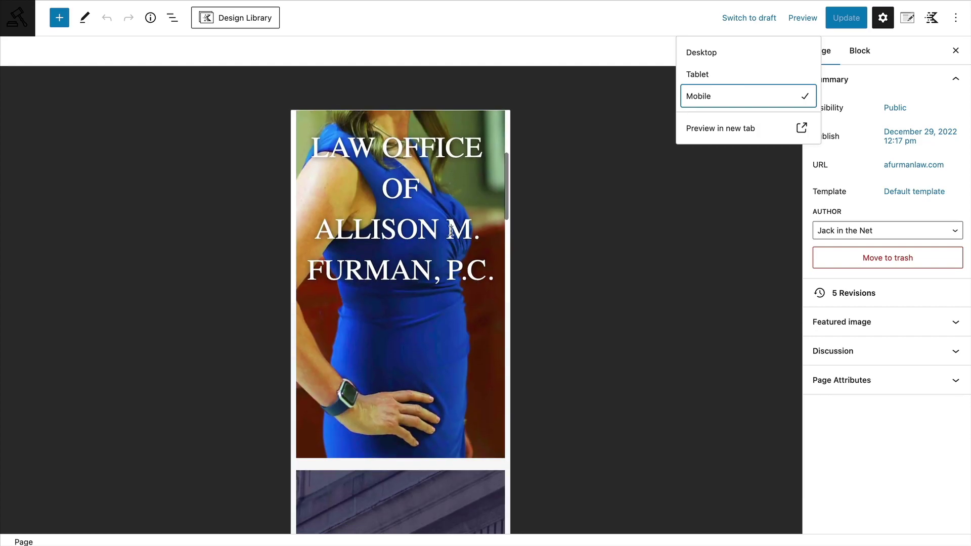
scroll(440, 208, down, 3)
scroll(440, 202, up, 6)
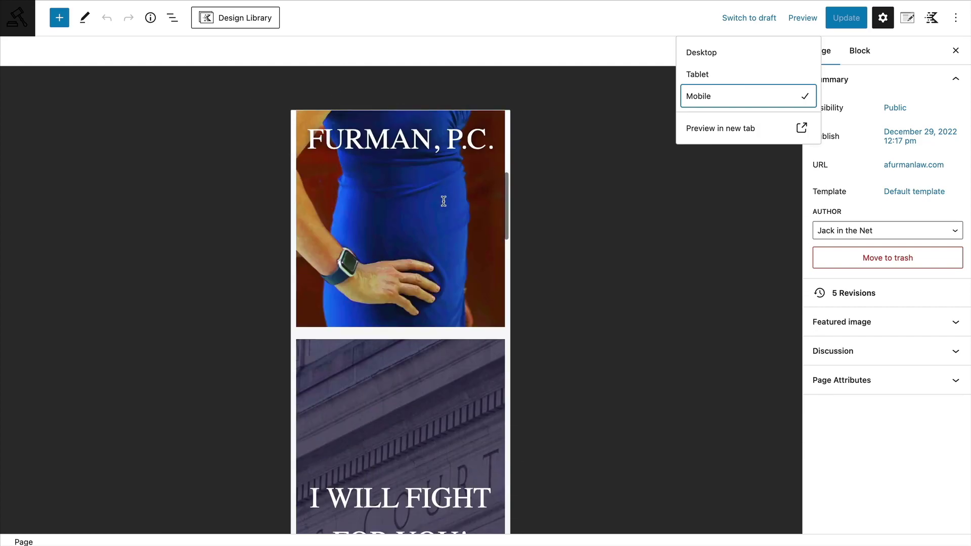
click(704, 54)
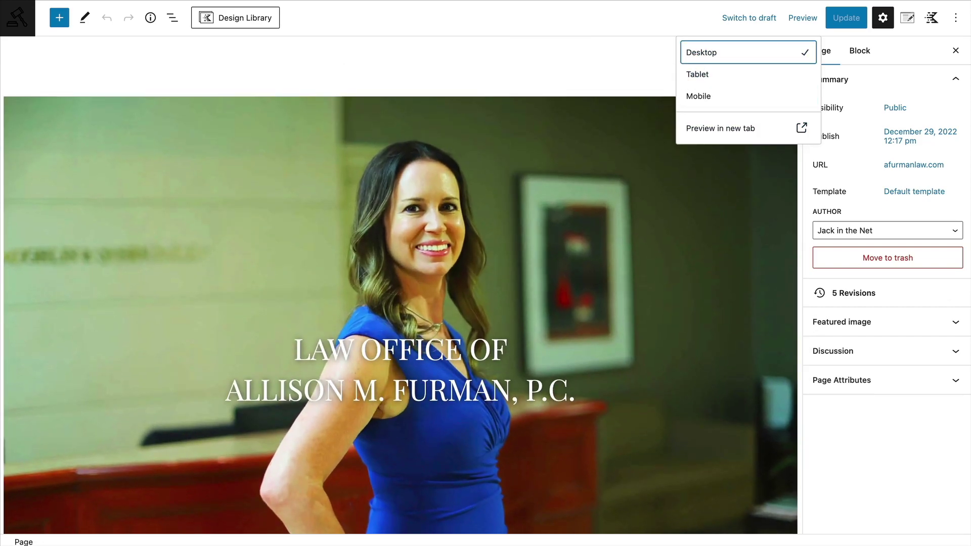
click(768, 91)
scroll(539, 313, down, 10)
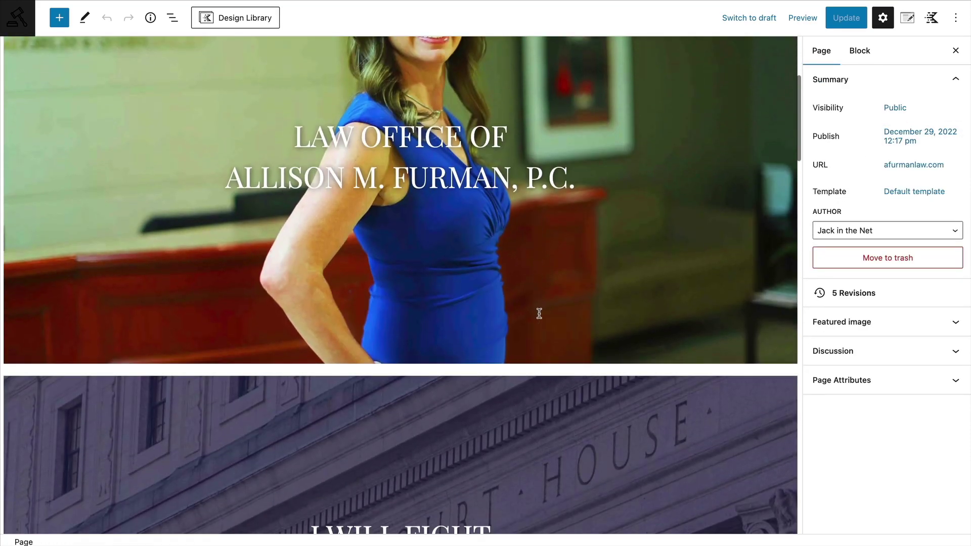
scroll(544, 315, down, 15)
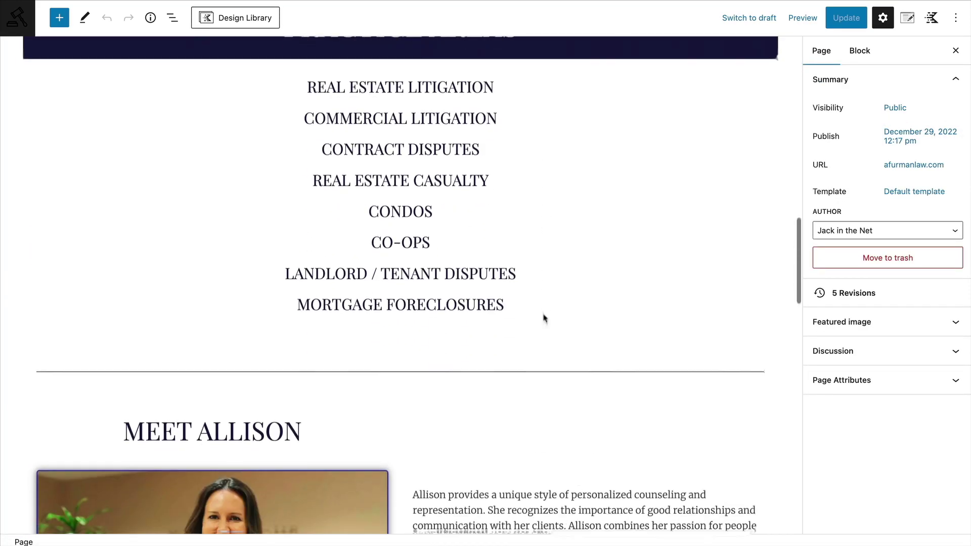
scroll(545, 318, down, 1)
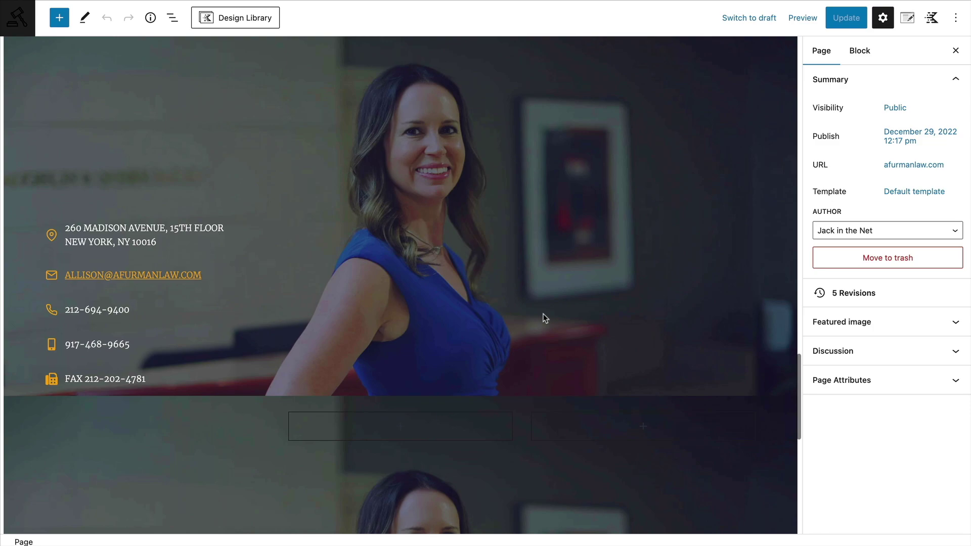
scroll(545, 318, up, 3)
scroll(544, 318, down, 6)
scroll(545, 318, down, 8)
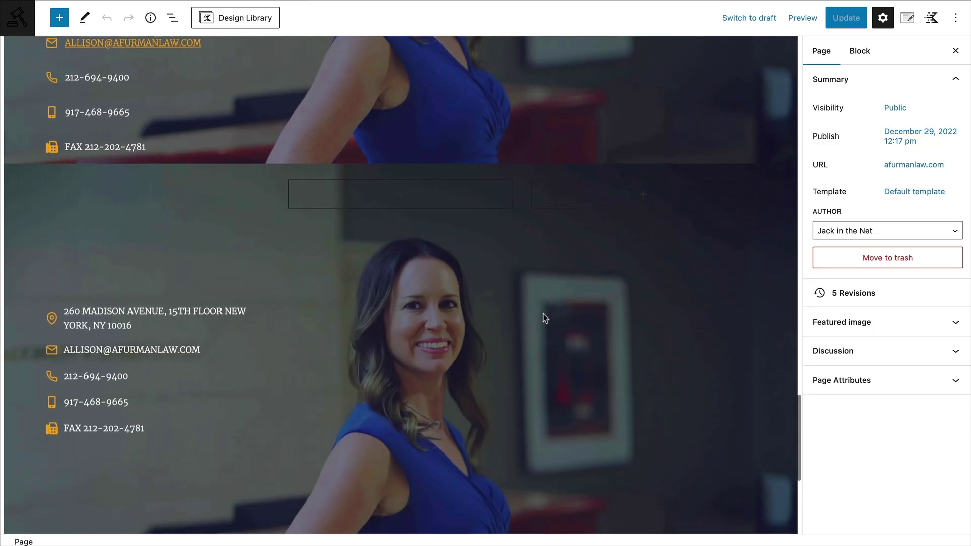
scroll(544, 318, up, 1)
scroll(544, 311, up, 5)
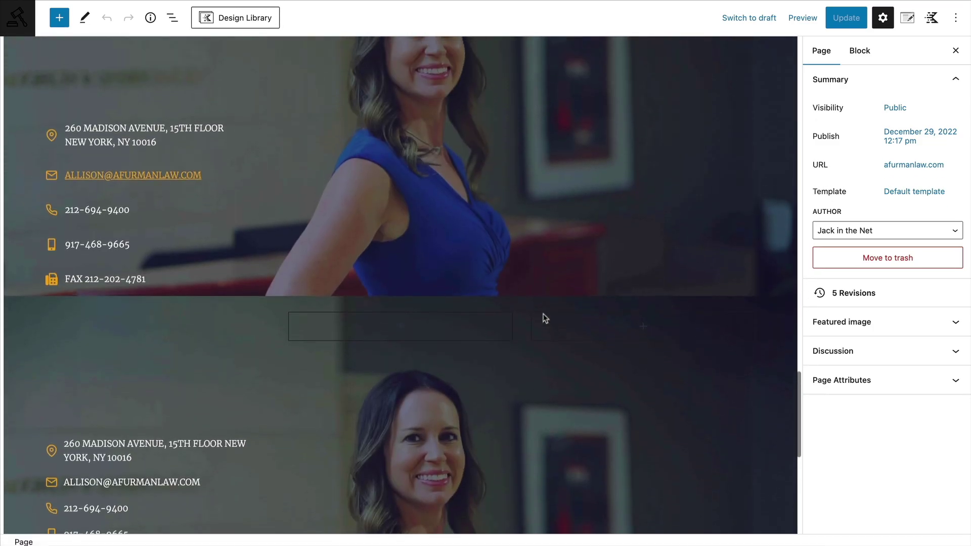
scroll(545, 316, up, 3)
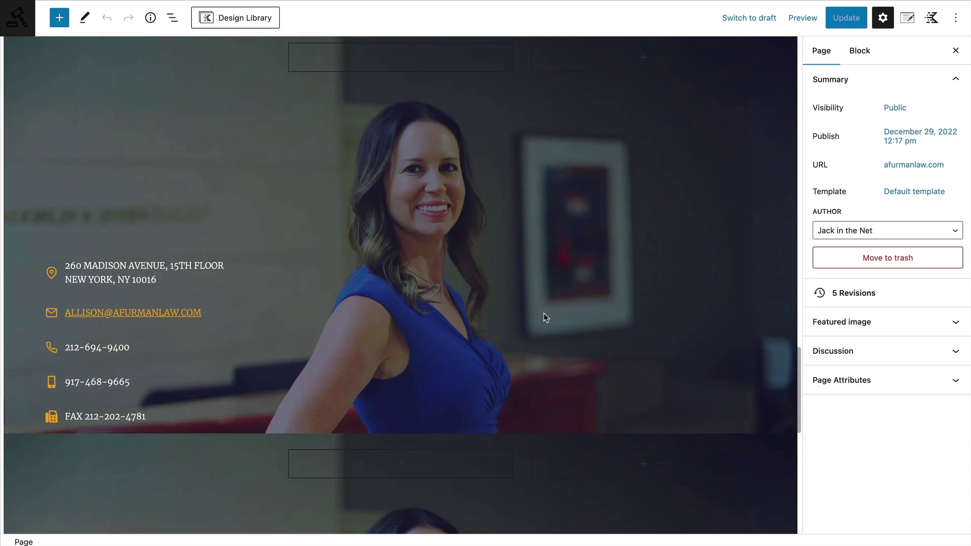
scroll(544, 313, up, 3)
scroll(543, 314, down, 5)
scroll(544, 314, up, 1)
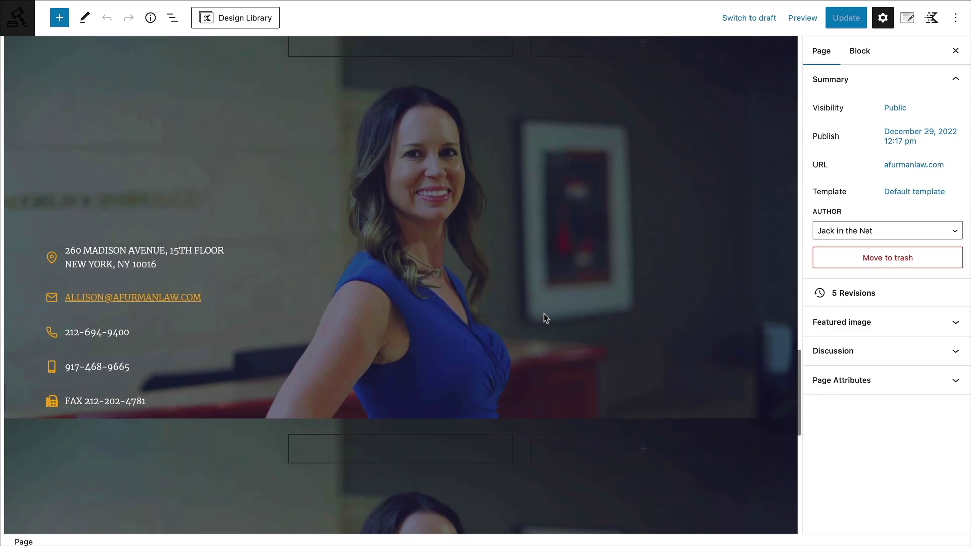
scroll(545, 316, down, 6)
scroll(494, 271, up, 5)
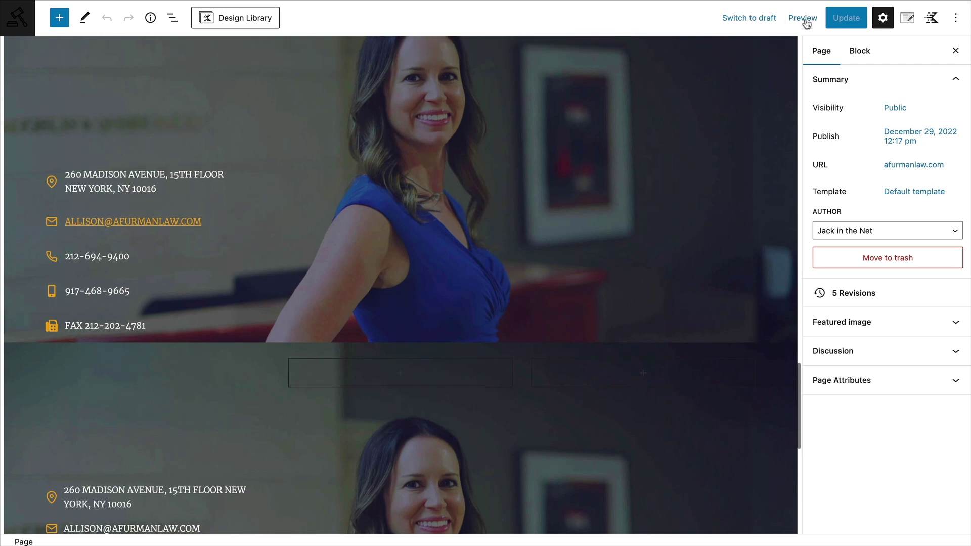
click(802, 18)
Review the contact section and footer in a new-tab preview, then close the tab
click(714, 136)
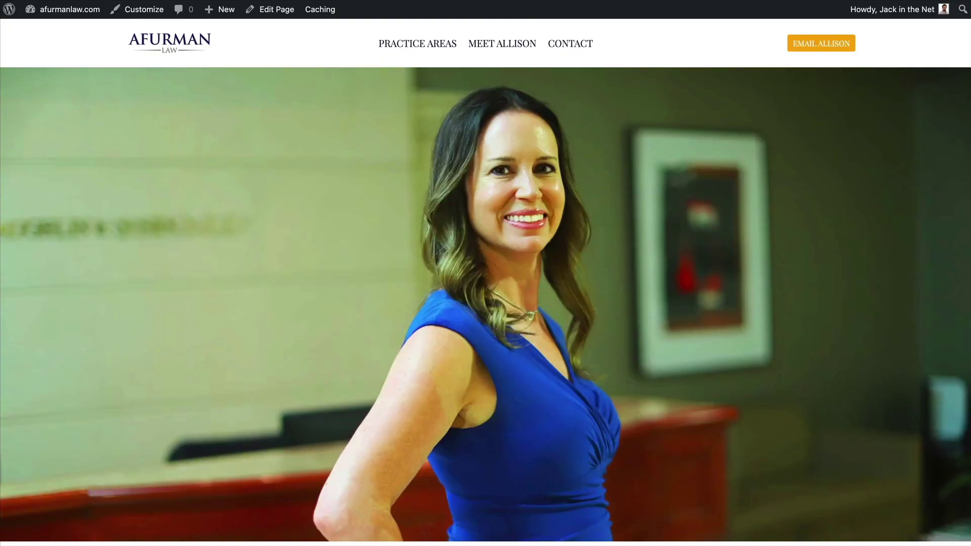
scroll(791, 223, down, 15)
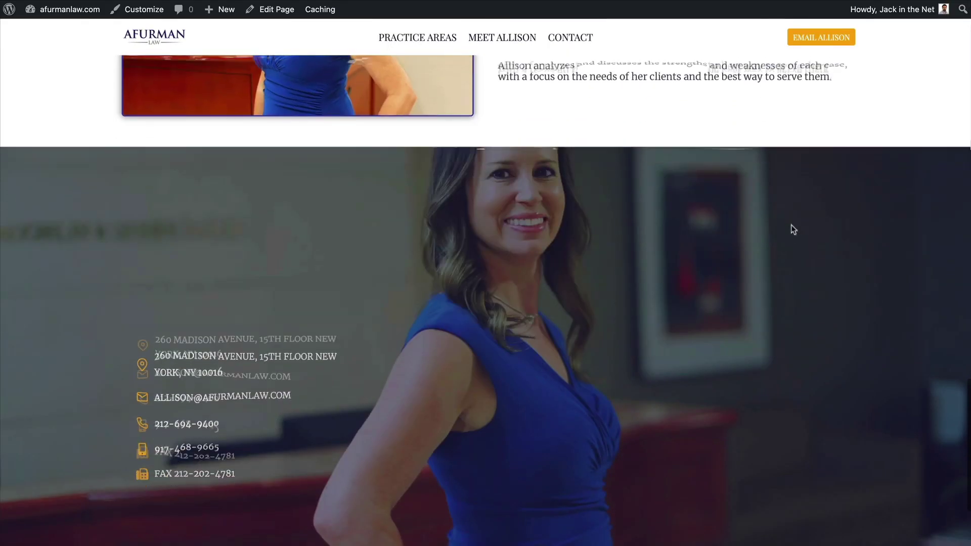
scroll(791, 225, down, 5)
scroll(782, 239, up, 5)
scroll(754, 234, down, 1)
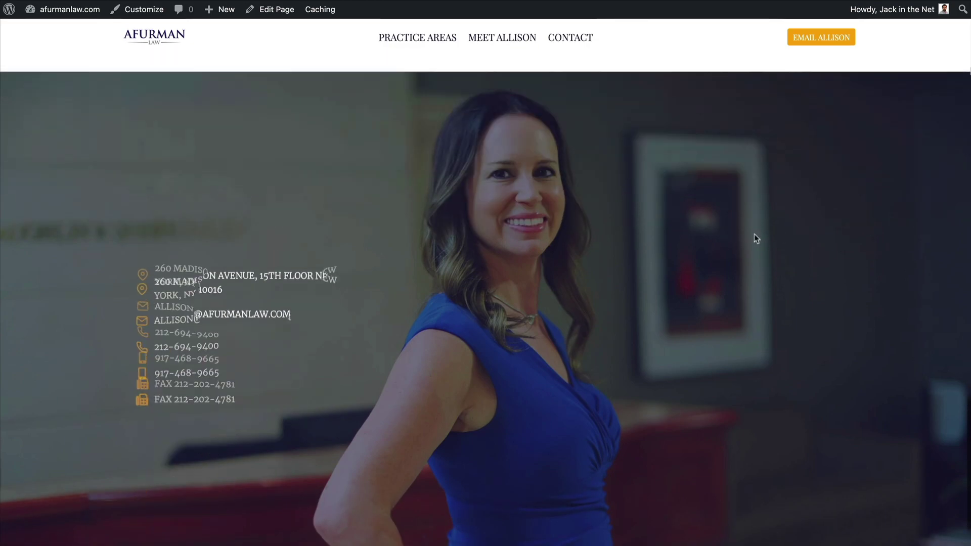
scroll(754, 234, down, 2)
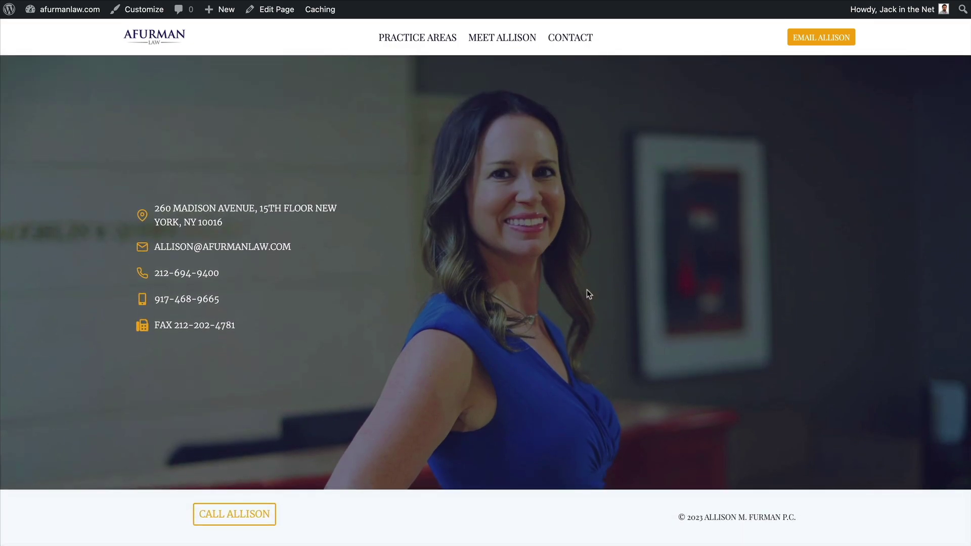
scroll(586, 289, up, 3)
scroll(587, 290, down, 3)
scroll(314, 192, up, 6)
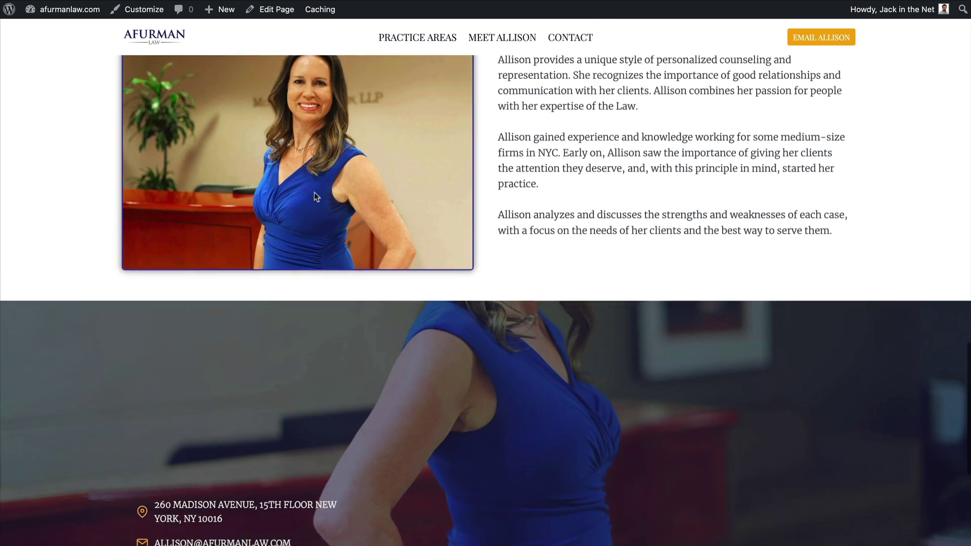
scroll(314, 196, down, 6)
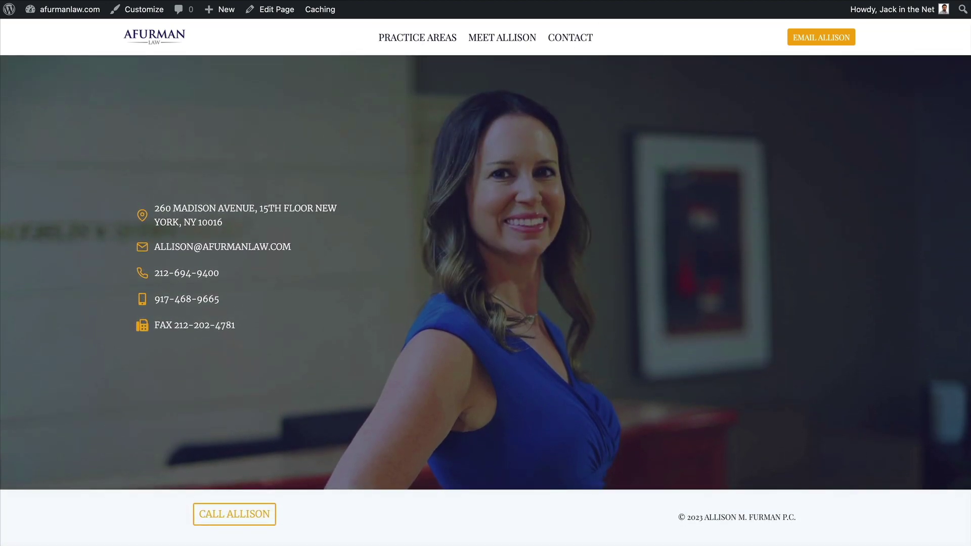
key(super+w)
Switch the lower contact row's background image attachment from Fixed to Parallax
scroll(335, 177, down, 5)
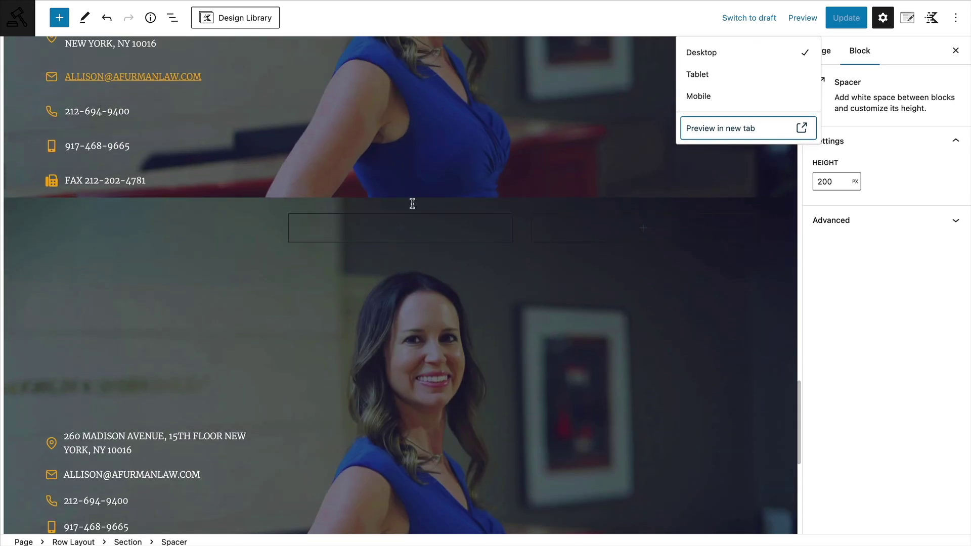
click(536, 211)
scroll(884, 350, down, 8)
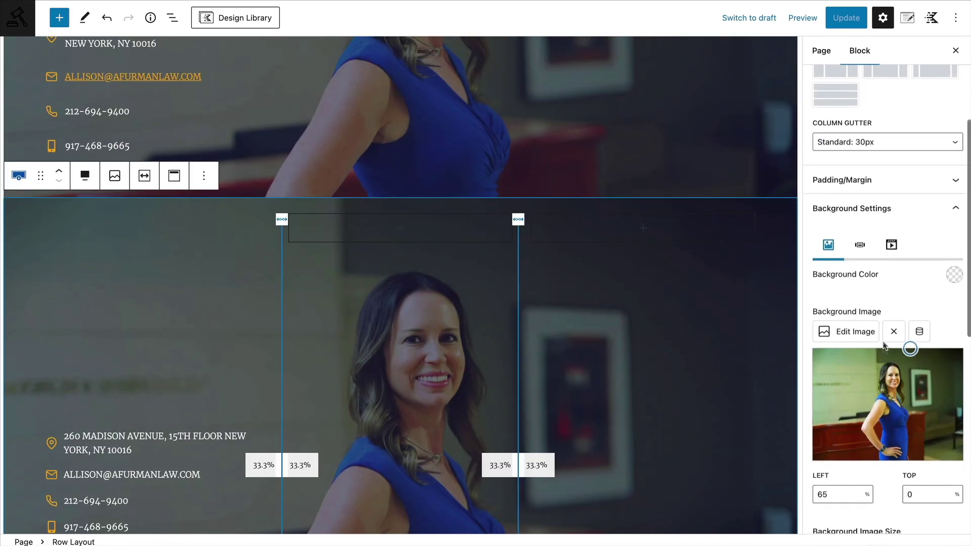
scroll(884, 350, down, 2)
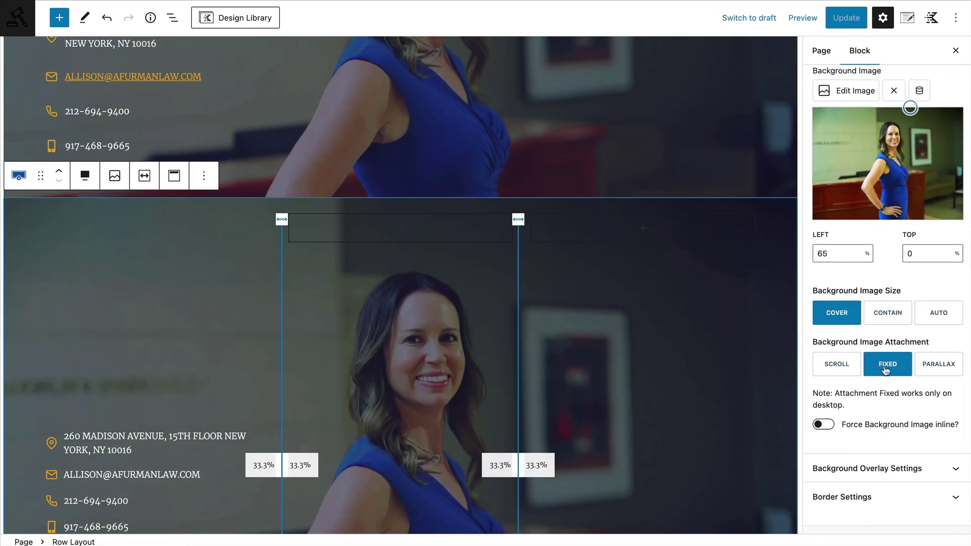
click(935, 373)
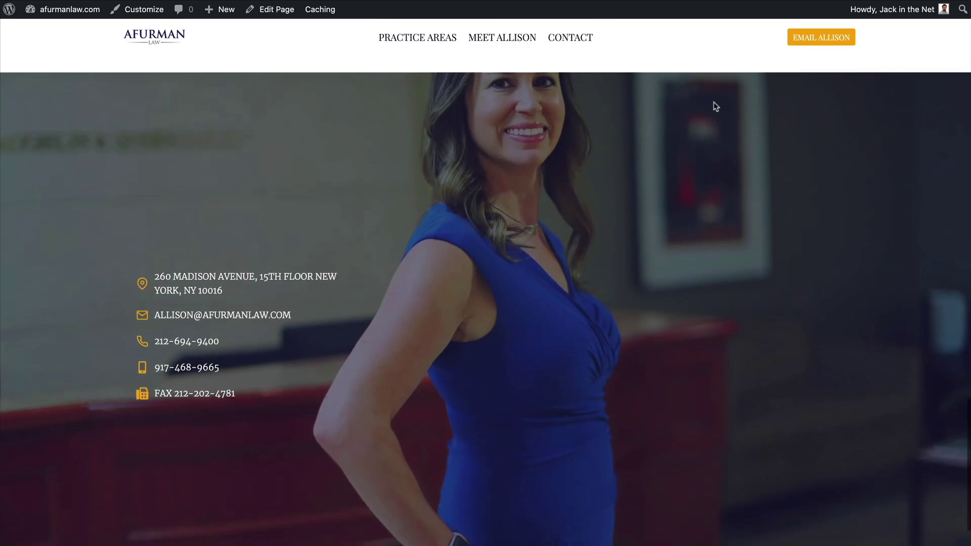
Scroll the live preview between the bio, contact and footer sections to check the parallax
scroll(714, 102, up, 3)
scroll(700, 49, down, 3)
scroll(463, 205, up, 4)
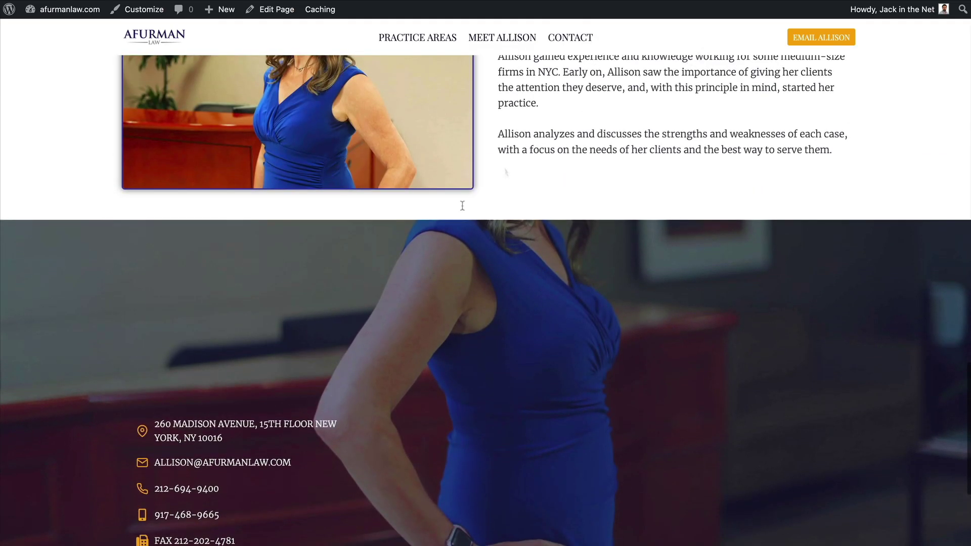
scroll(530, 151, down, 4)
scroll(548, 122, up, 6)
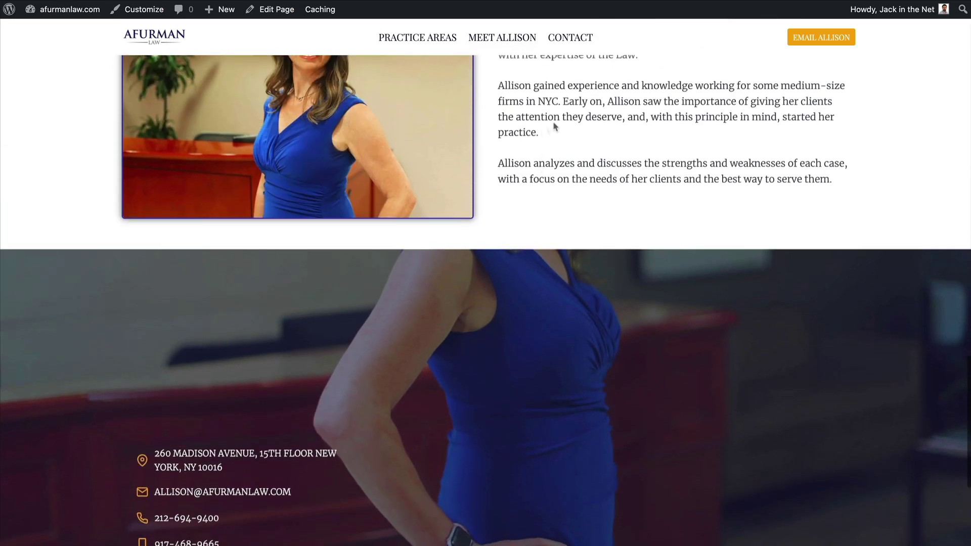
scroll(553, 155, down, 5)
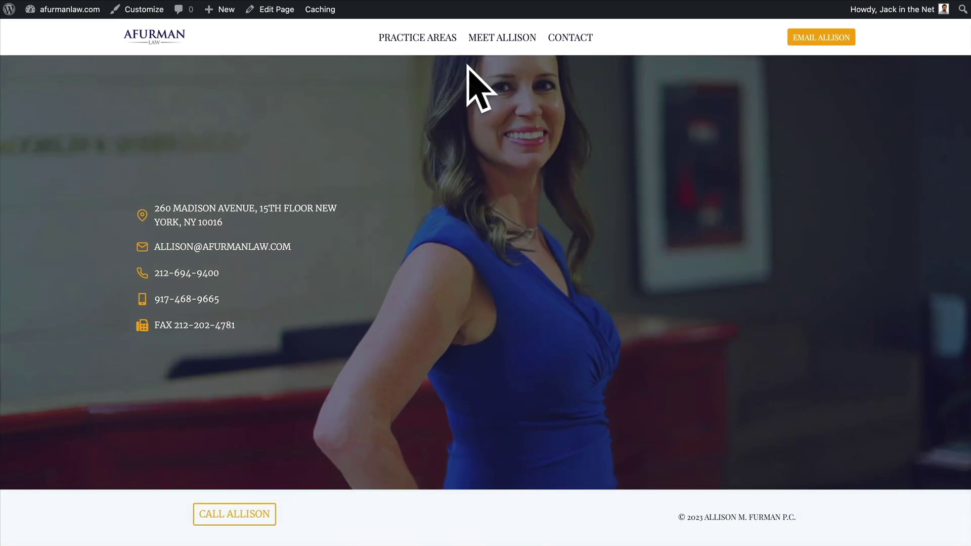
scroll(430, 127, up, 3)
Set the contact row's background attachment back to Fixed and recheck the page
key(super+w)
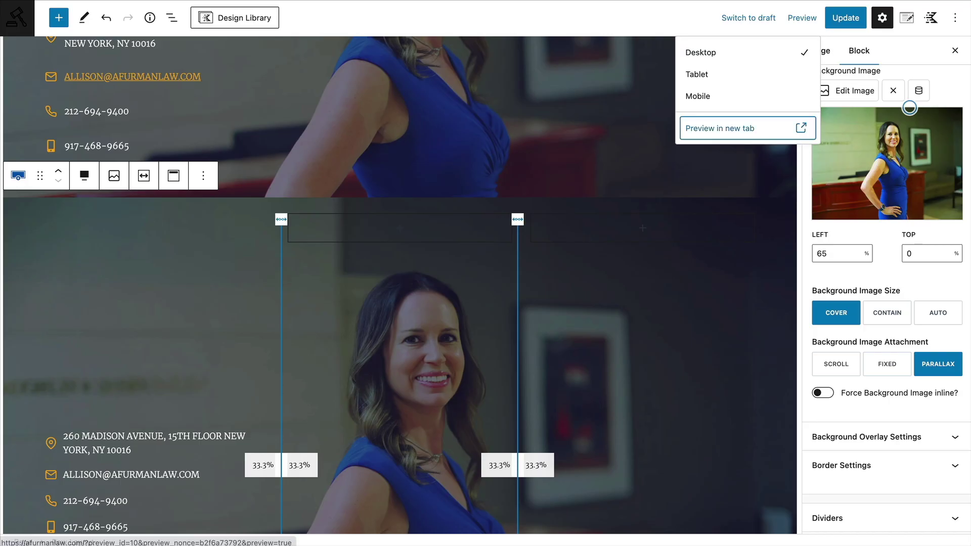
click(900, 366)
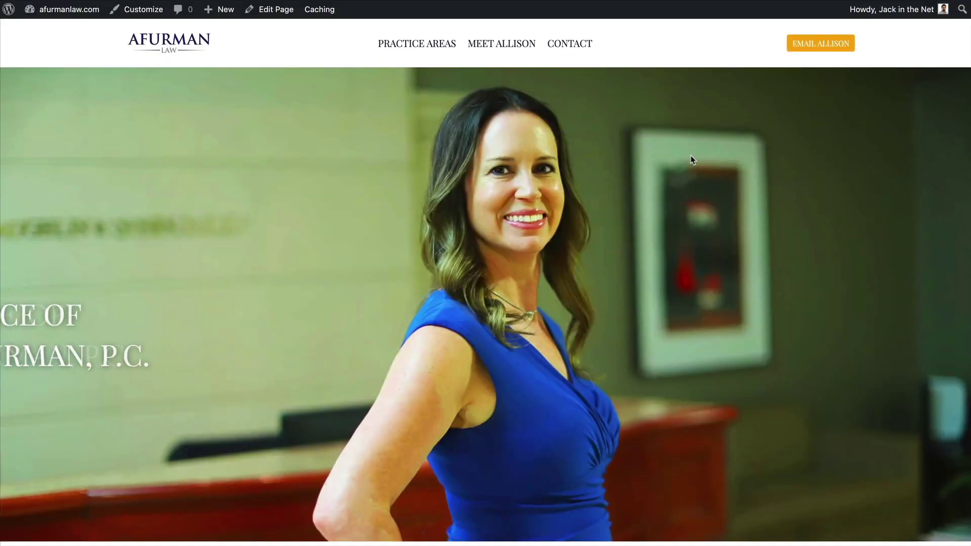
scroll(693, 155, down, 10)
scroll(702, 151, up, 3)
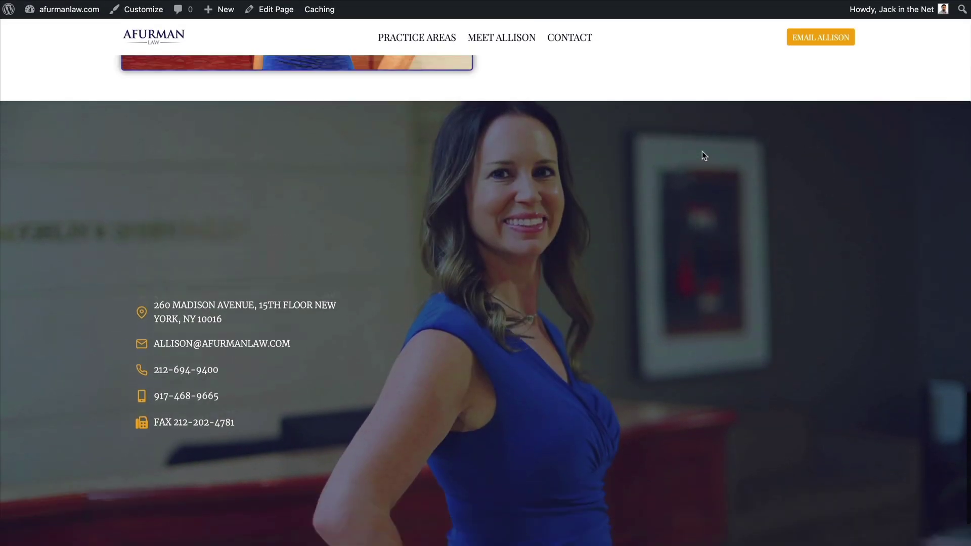
scroll(702, 150, up, 2)
scroll(702, 151, down, 4)
scroll(702, 151, up, 3)
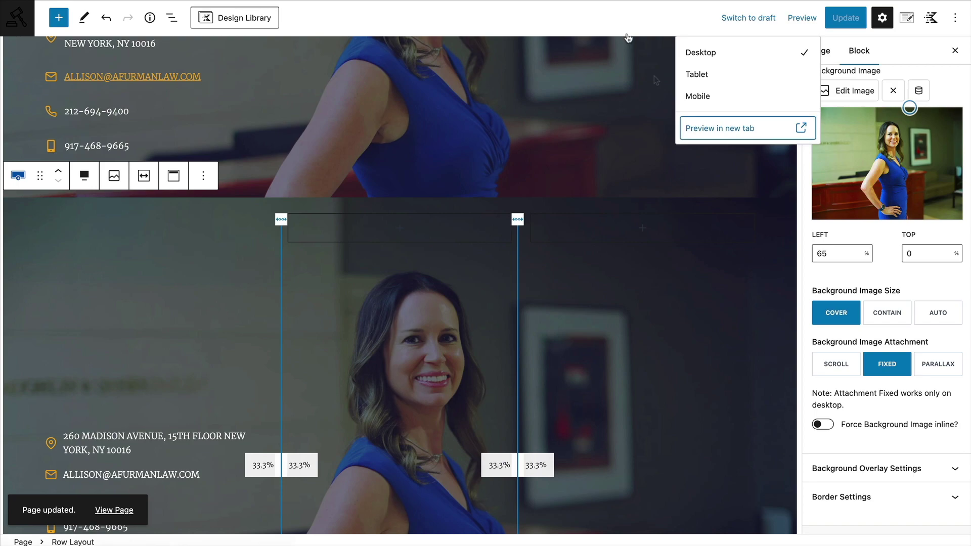
scroll(783, 266, up, 7)
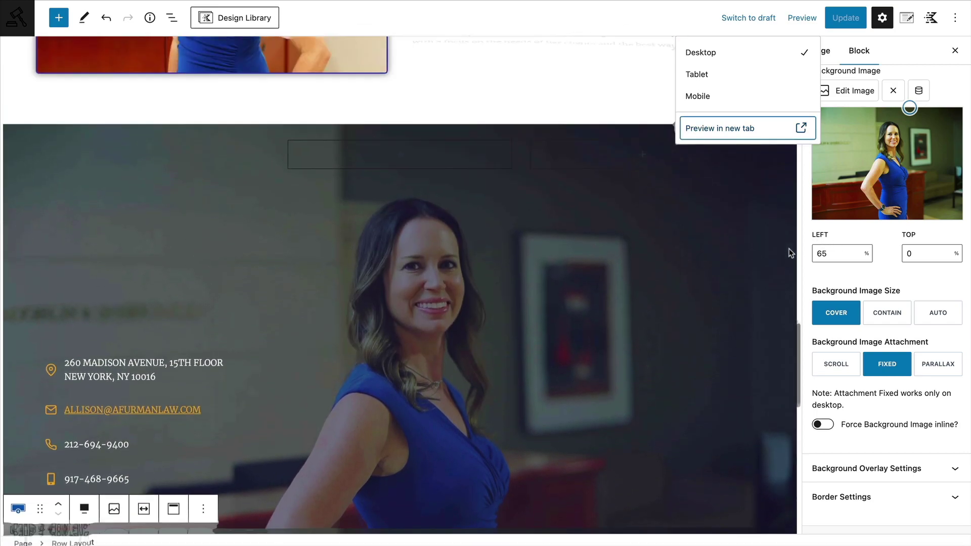
Verify the duplicated contact row is hidden on desktop and tablet, then expand its background settings
scroll(500, 192, down, 5)
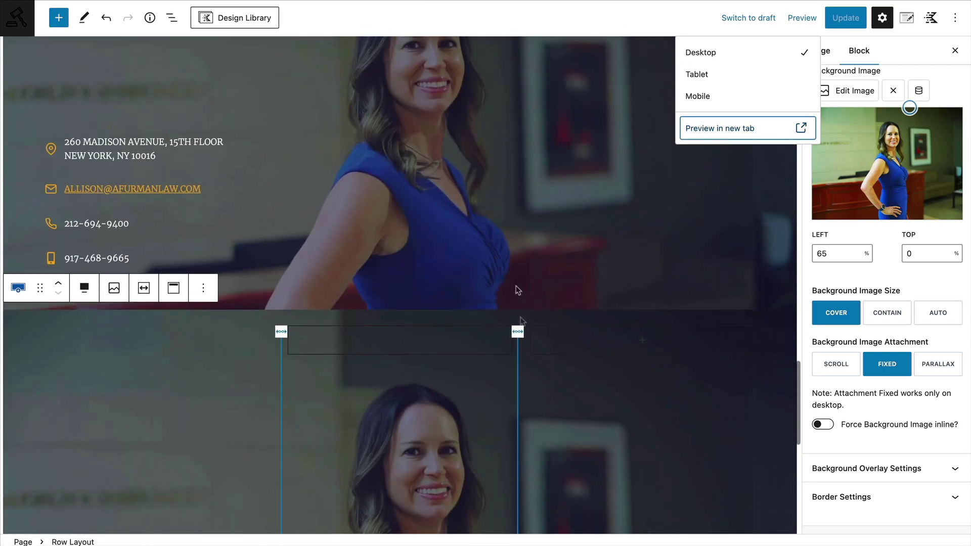
scroll(508, 302, up, 2)
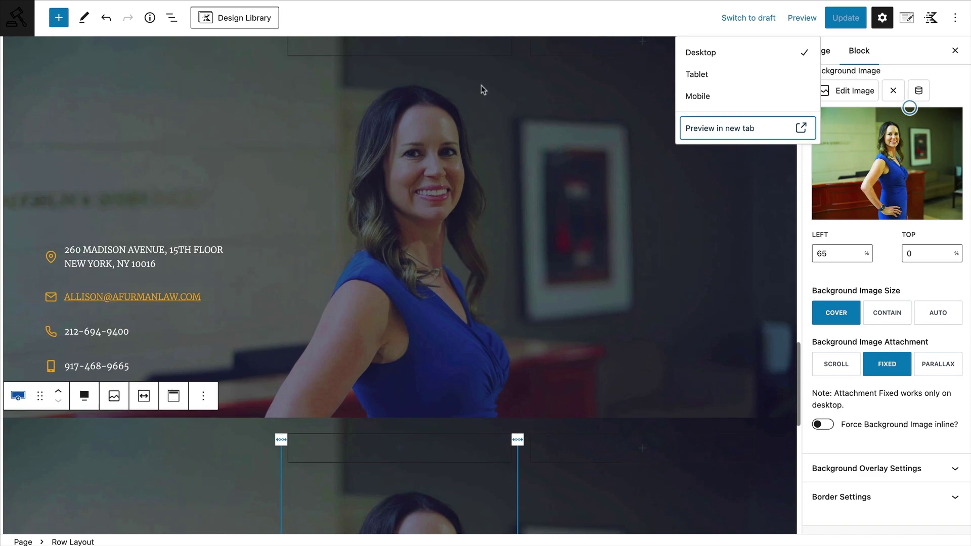
scroll(493, 374, up, 3)
click(471, 176)
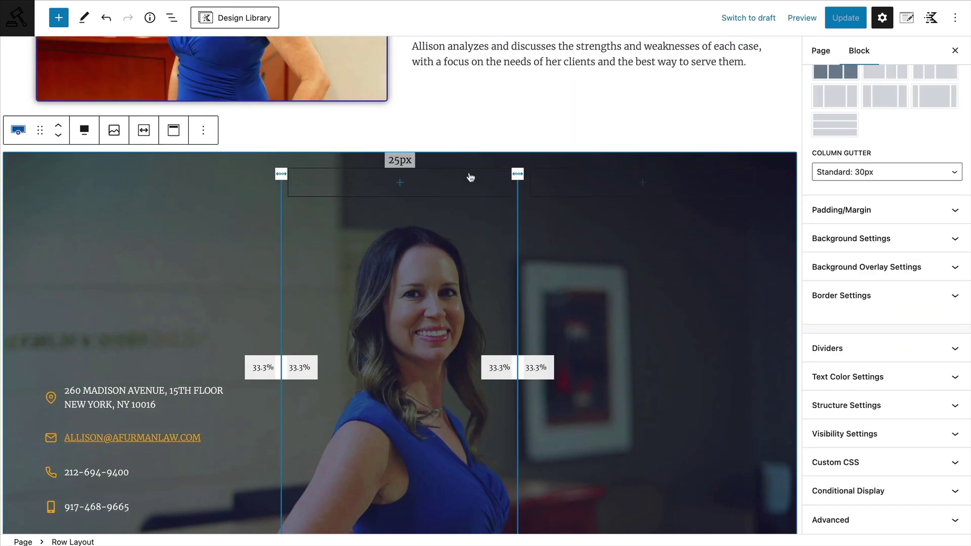
click(833, 430)
scroll(852, 336, down, 2)
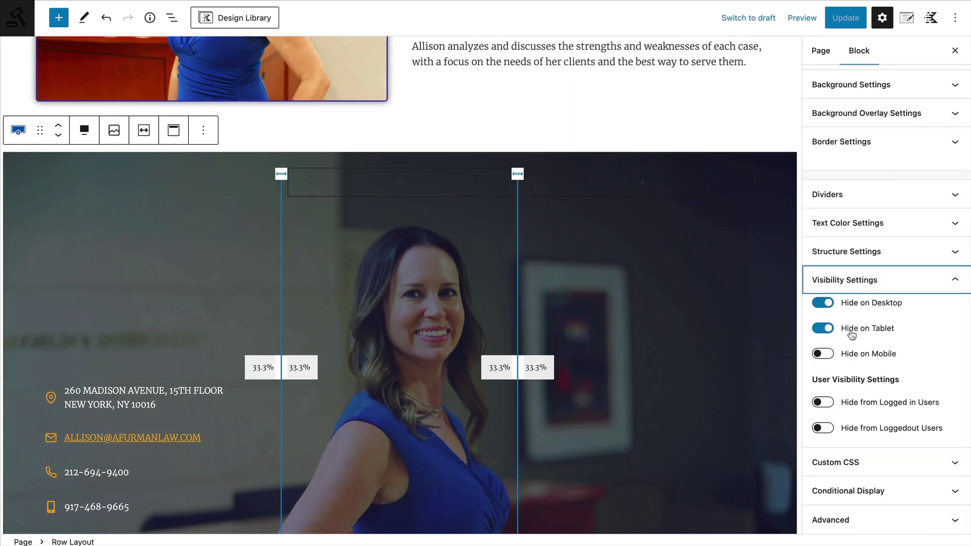
scroll(774, 362, down, 3)
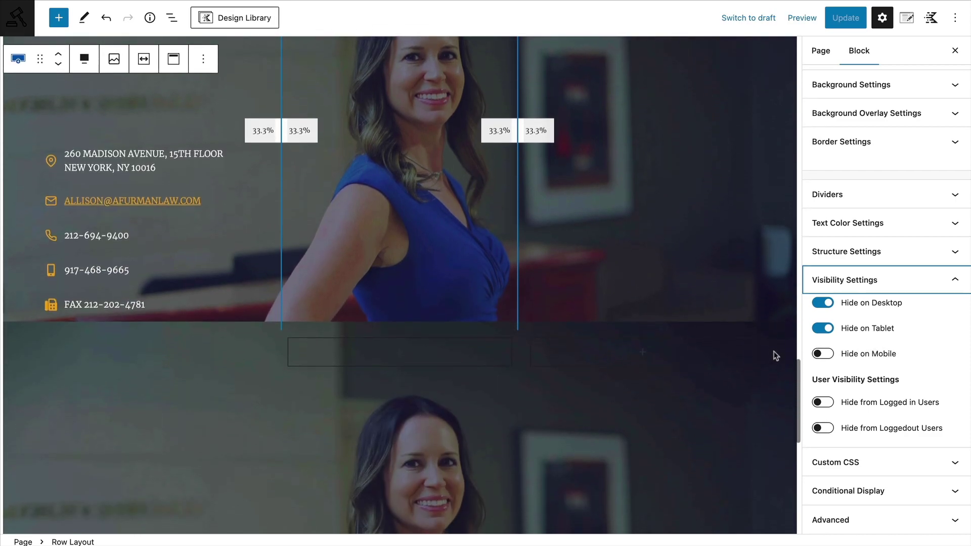
scroll(708, 329, up, 3)
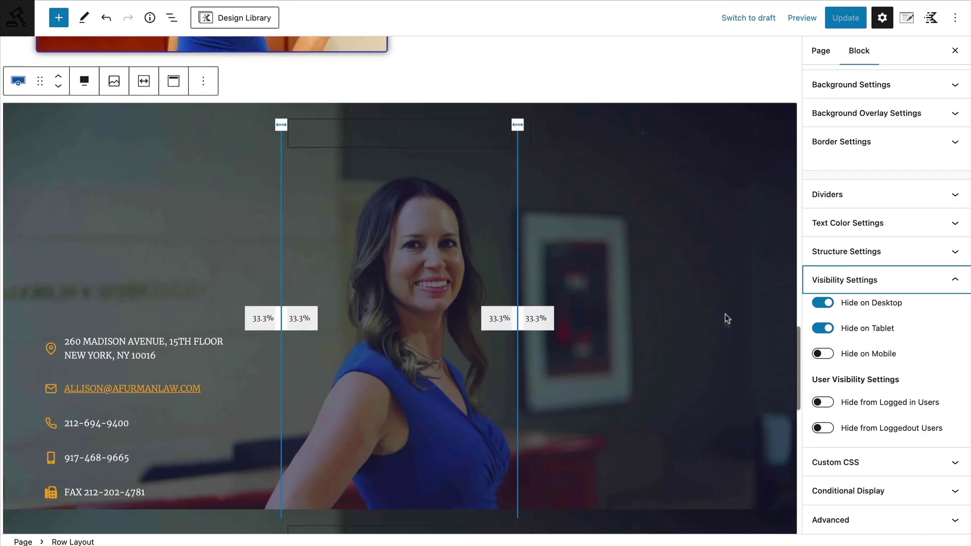
scroll(757, 336, down, 1)
scroll(884, 187, up, 2)
click(884, 178)
scroll(895, 220, down, 4)
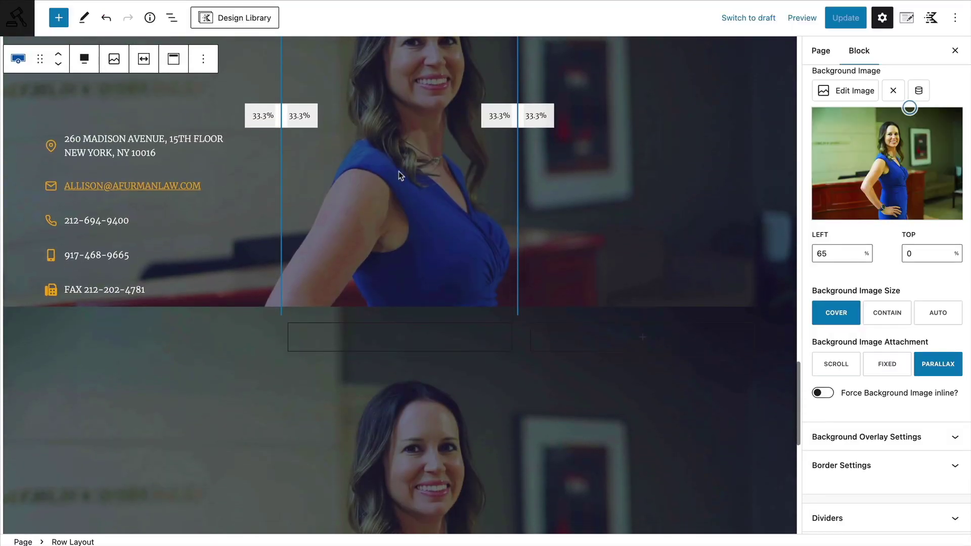
scroll(399, 171, up, 2)
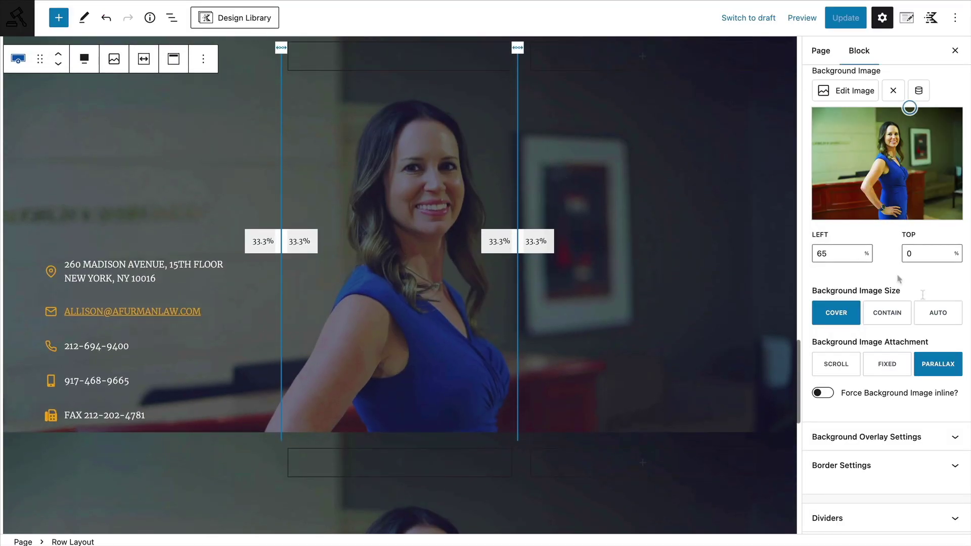
Leave the contact row's background image attachment on Parallax and save the page with Update and Ctrl+S
scroll(614, 274, up, 2)
click(887, 364)
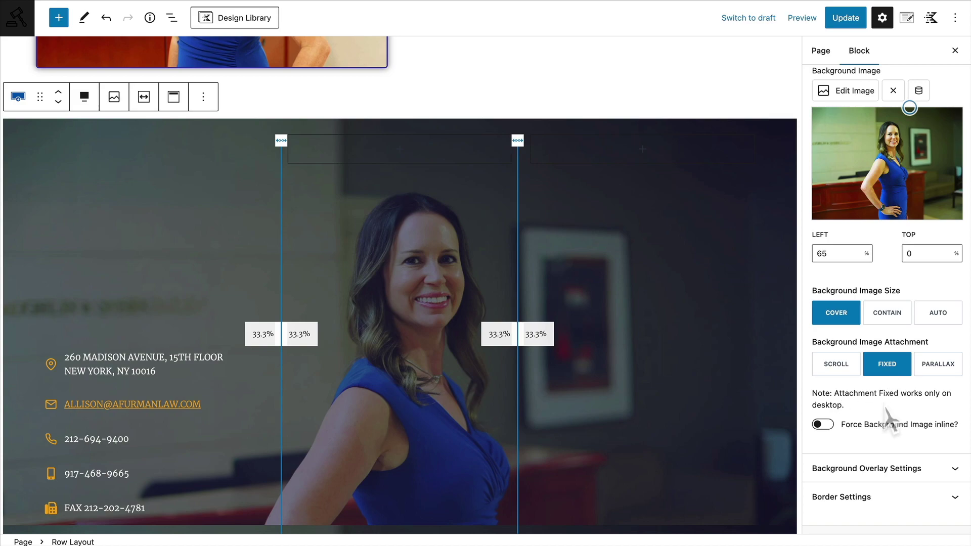
click(840, 20)
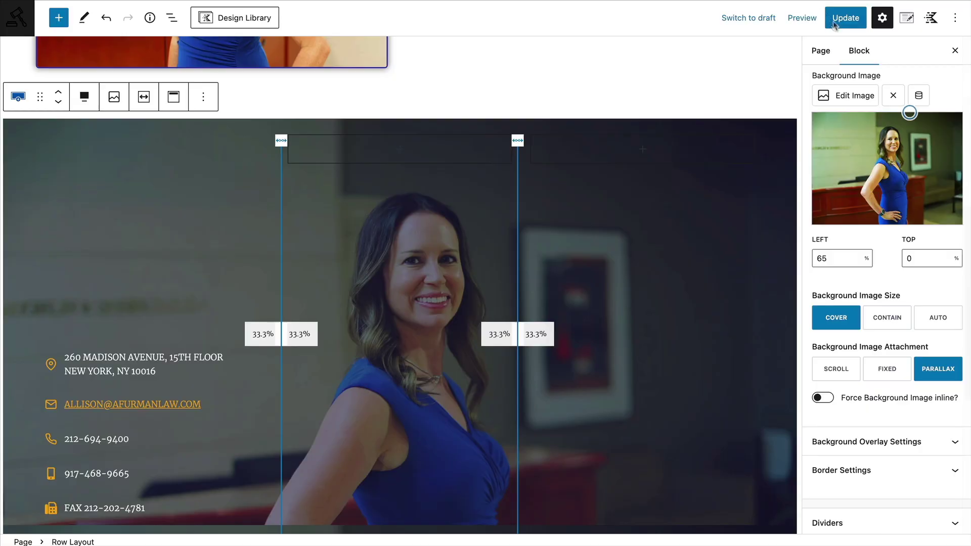
key(ctrl+s)
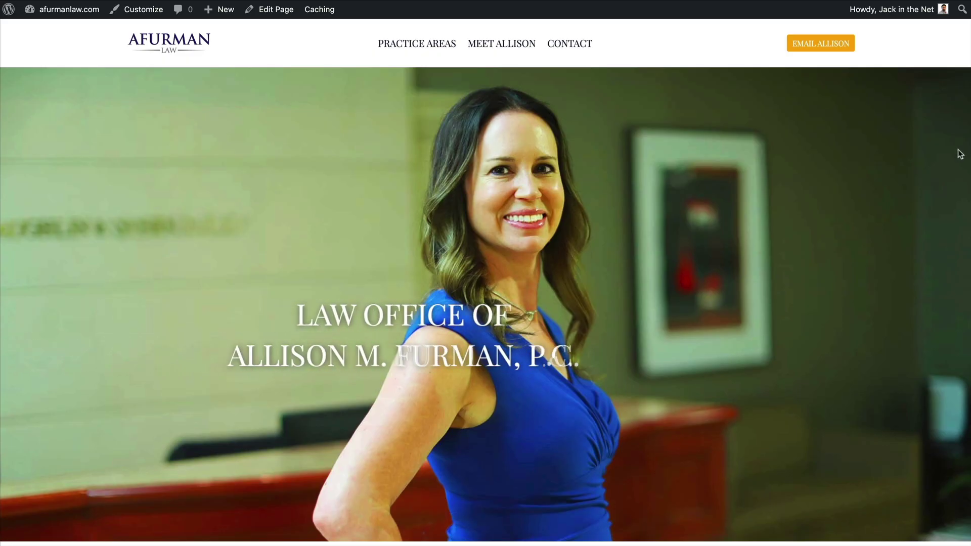
Scroll the live afurmanlaw.com page down to the contact section and footer, then back up
scroll(915, 172, down, 5)
scroll(917, 174, down, 10)
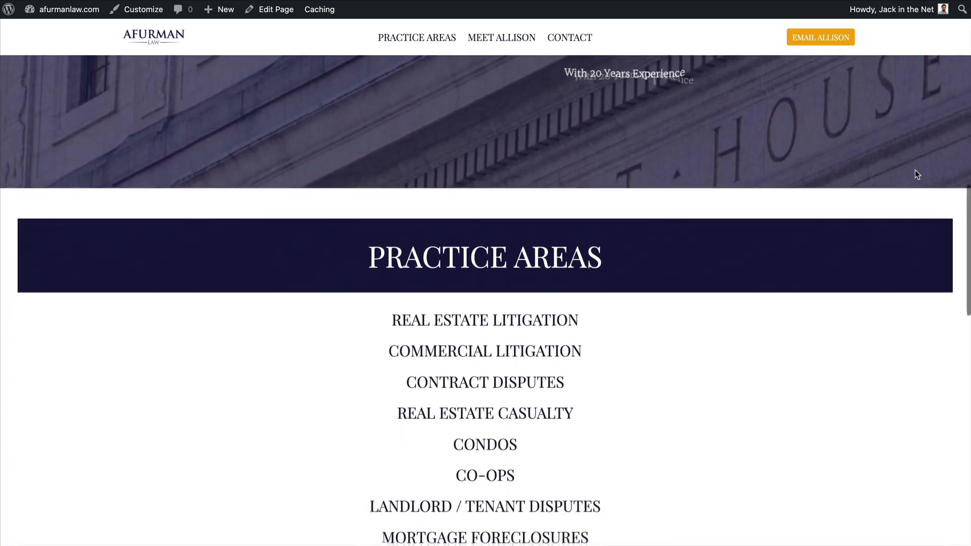
scroll(916, 174, down, 5)
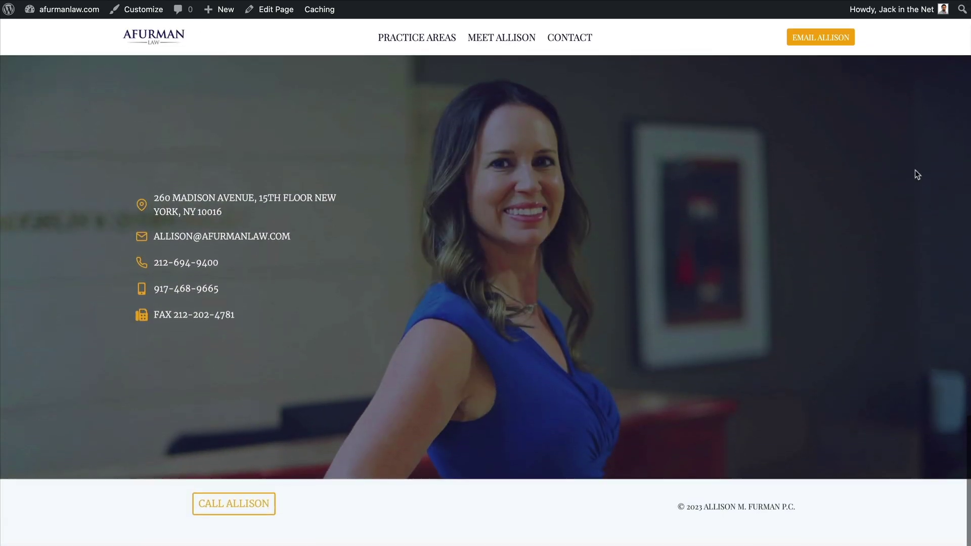
scroll(916, 174, up, 10)
scroll(915, 170, up, 5)
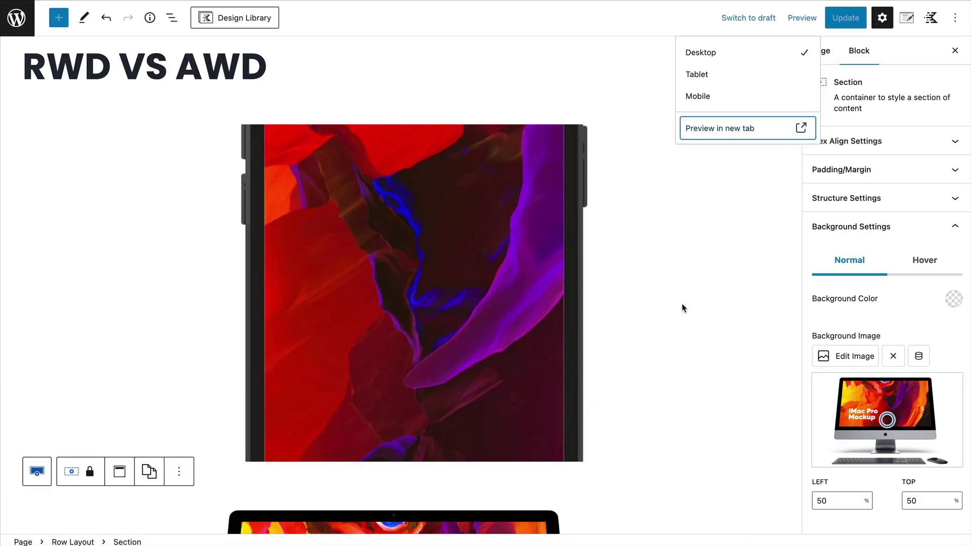
Deselect the block on the RWD VS AWD page so the sidebar shows the Page settings
scroll(682, 308, down, 5)
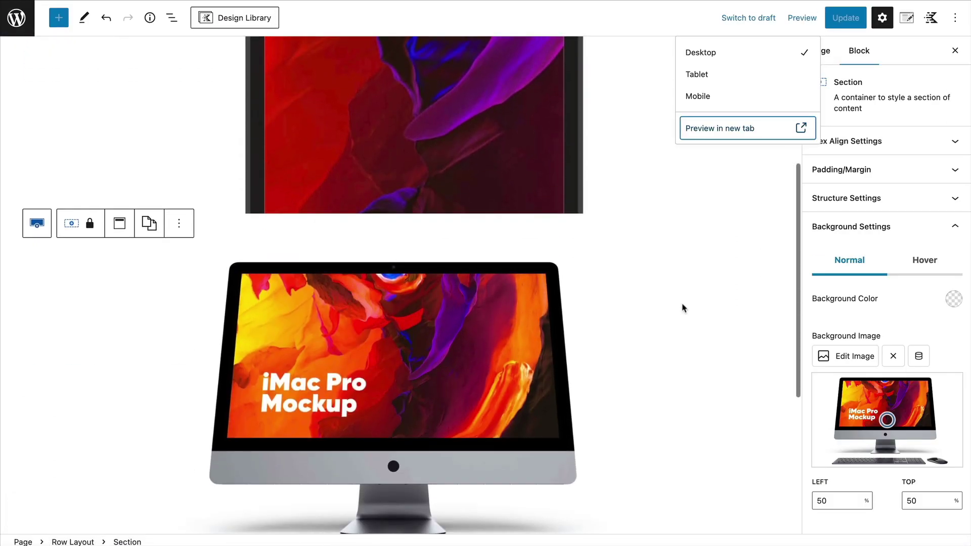
scroll(682, 307, down, 2)
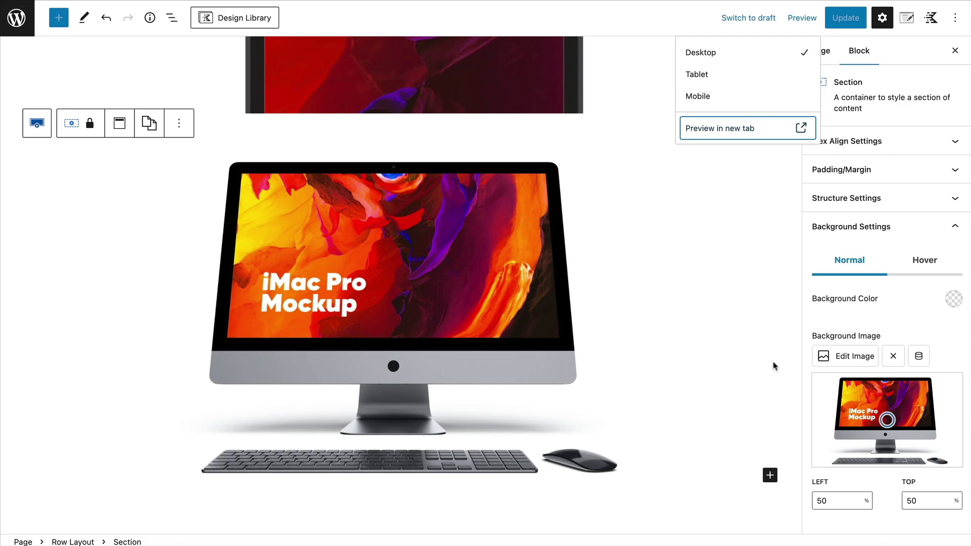
click(788, 365)
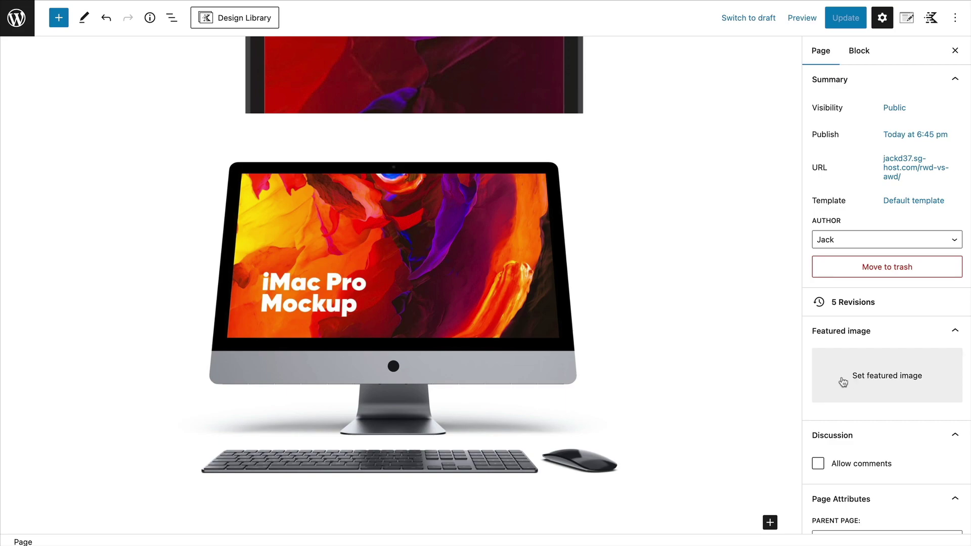
scroll(730, 332, up, 7)
scroll(733, 360, down, 8)
scroll(732, 353, down, 1)
scroll(733, 359, up, 3)
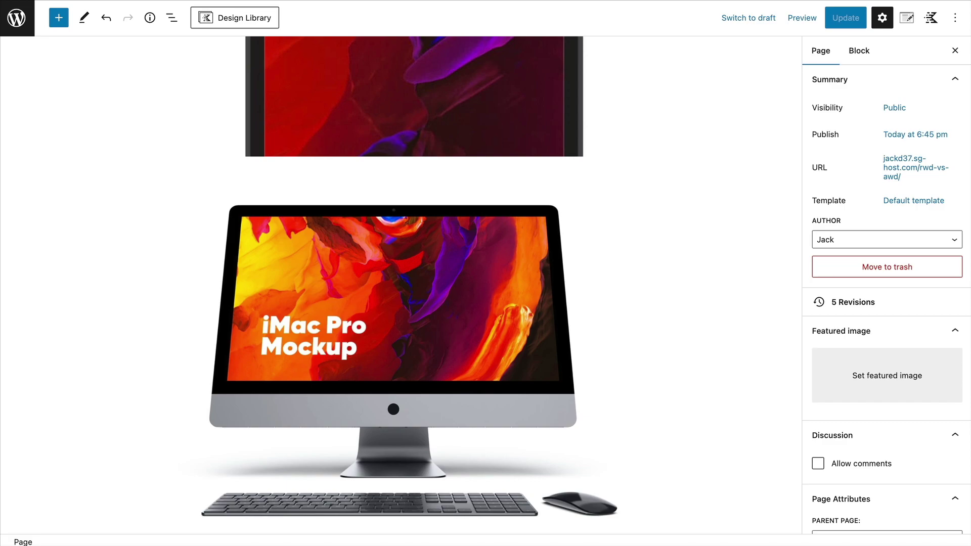
scroll(687, 381, down, 3)
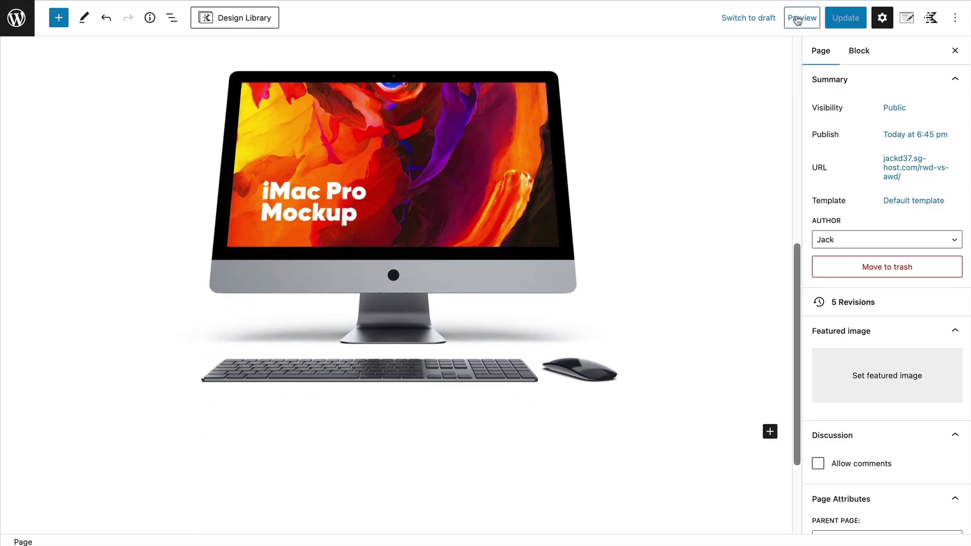
Preview the RWD VS AWD page at Mobile width and scroll through it
click(798, 21)
click(757, 97)
scroll(475, 314, down, 10)
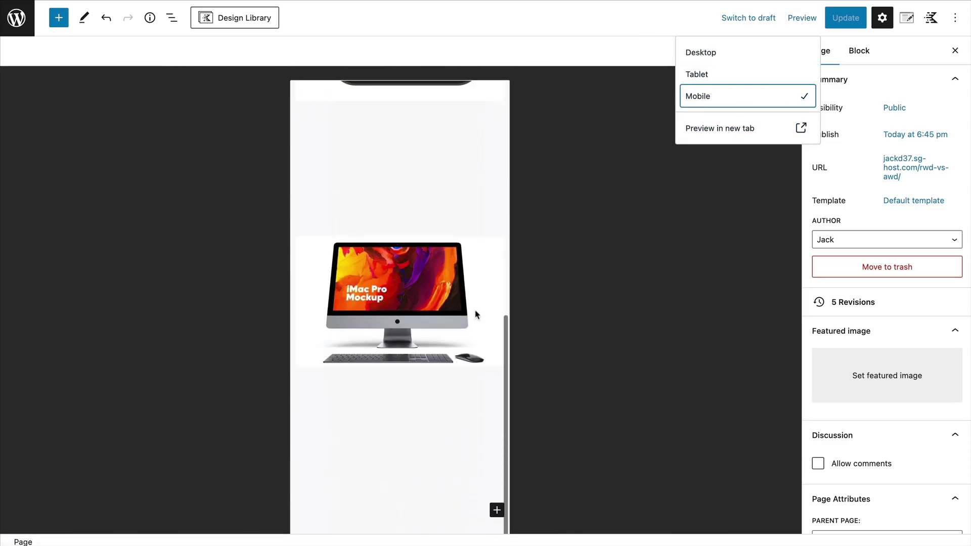
scroll(475, 314, down, 2)
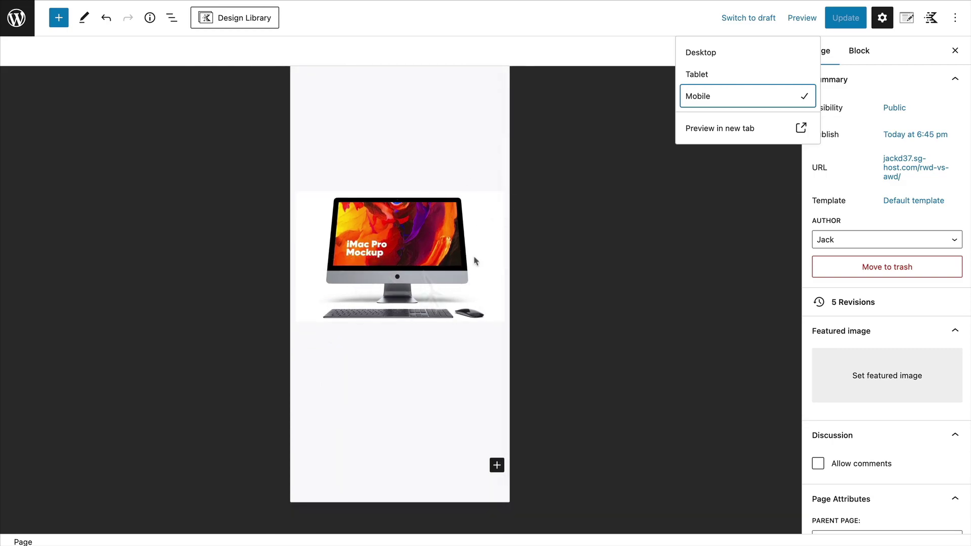
scroll(474, 257, up, 10)
scroll(480, 278, down, 3)
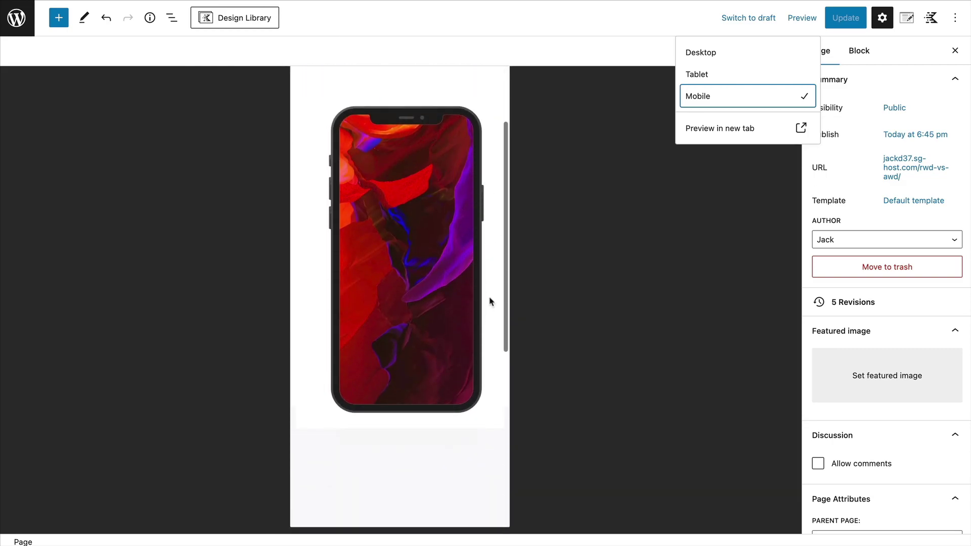
Return the preview to Desktop and select the iMac mockup Row Layout to check its mobile visibility
click(733, 52)
click(746, 305)
scroll(745, 306, down, 3)
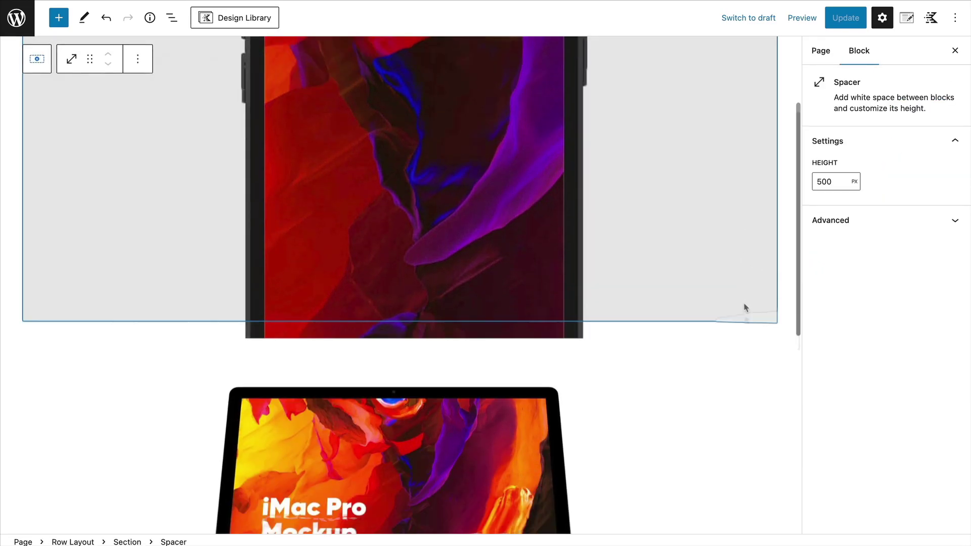
click(761, 278)
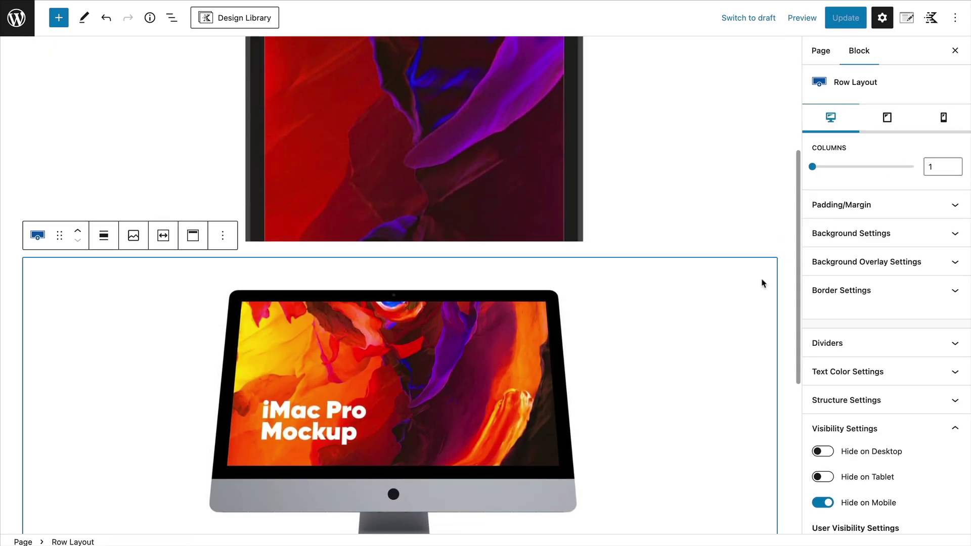